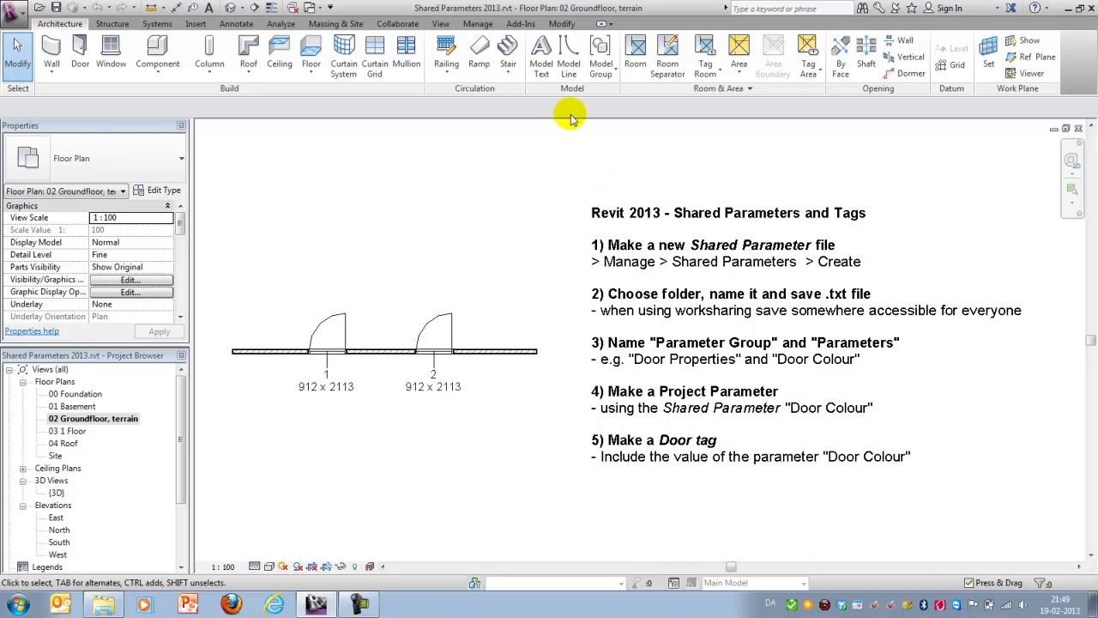
# Step: Create a new shared parameter file named "sp test" on the Desktop
pyautogui.click(477, 24)
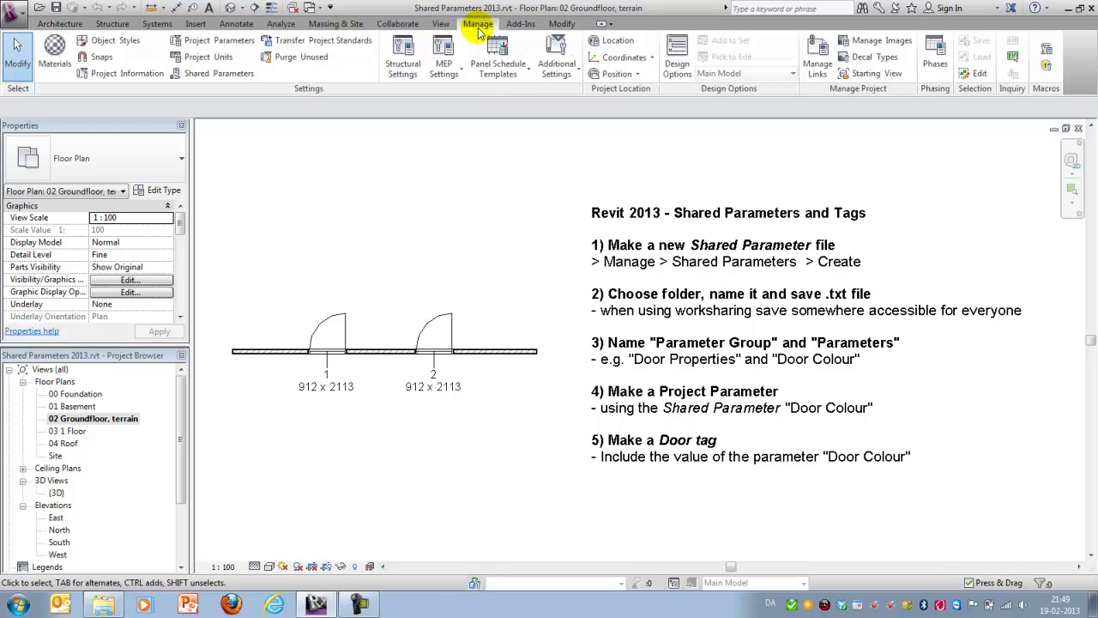
pyautogui.click(219, 75)
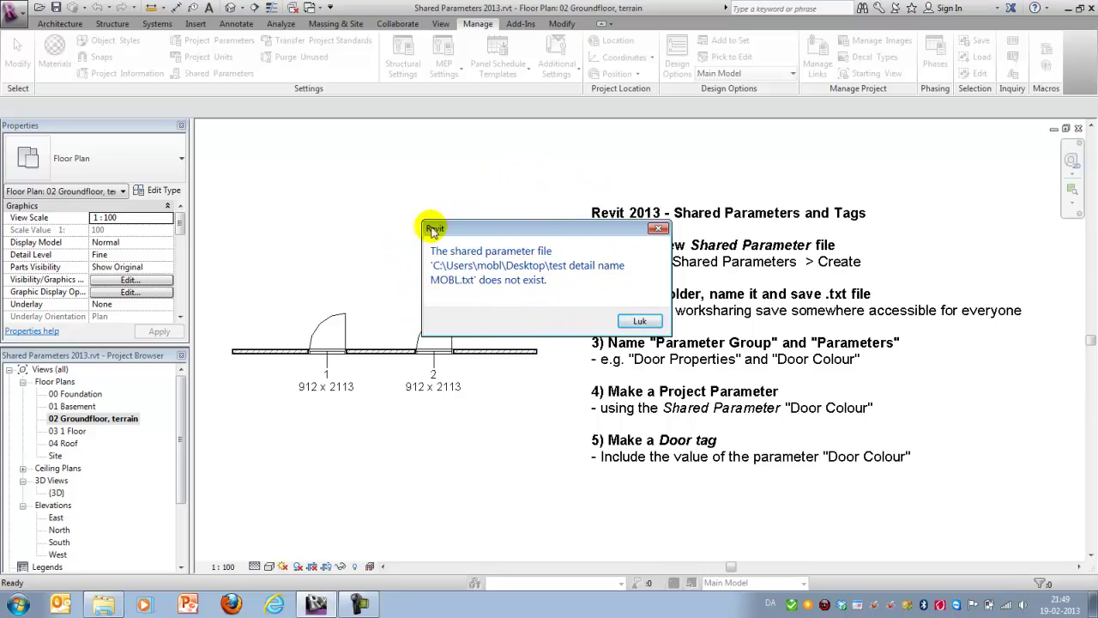
pyautogui.click(638, 322)
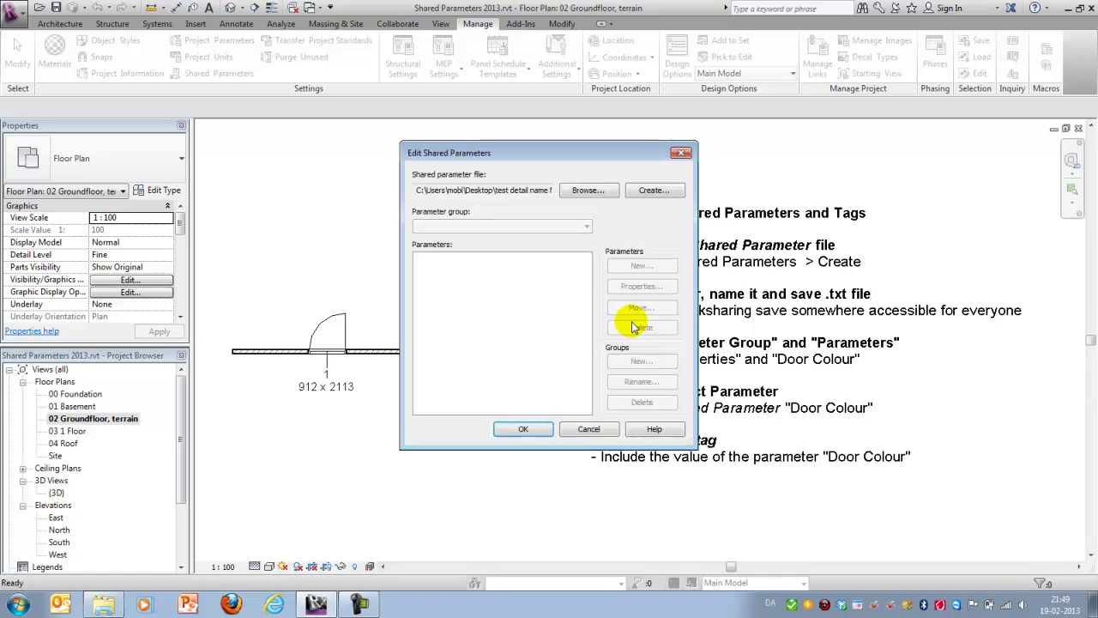
pyautogui.click(656, 194)
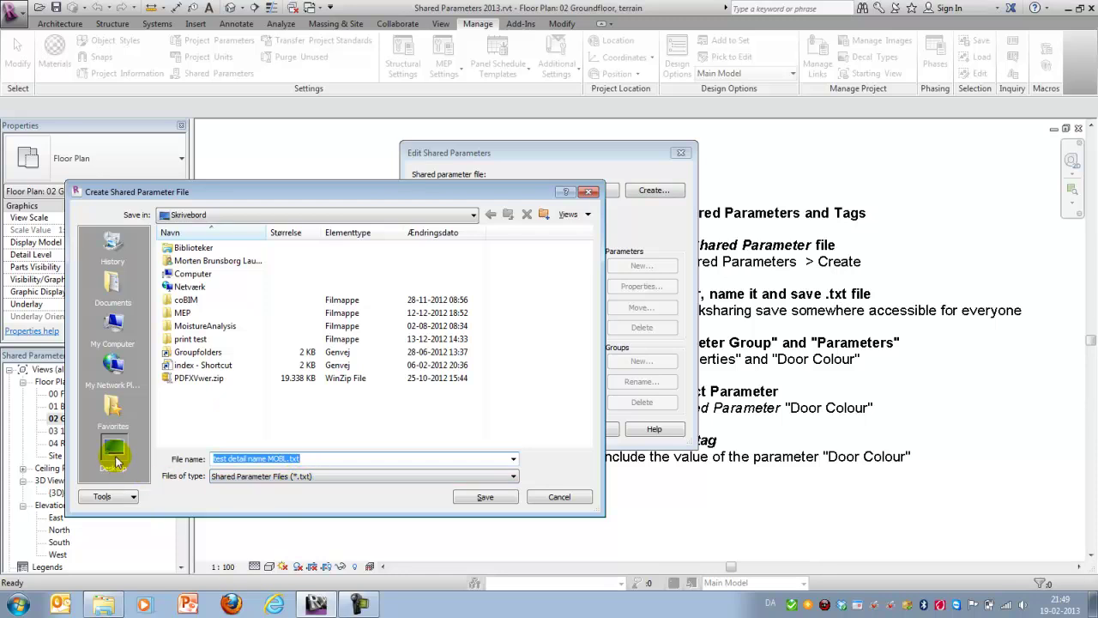
pyautogui.click(115, 454)
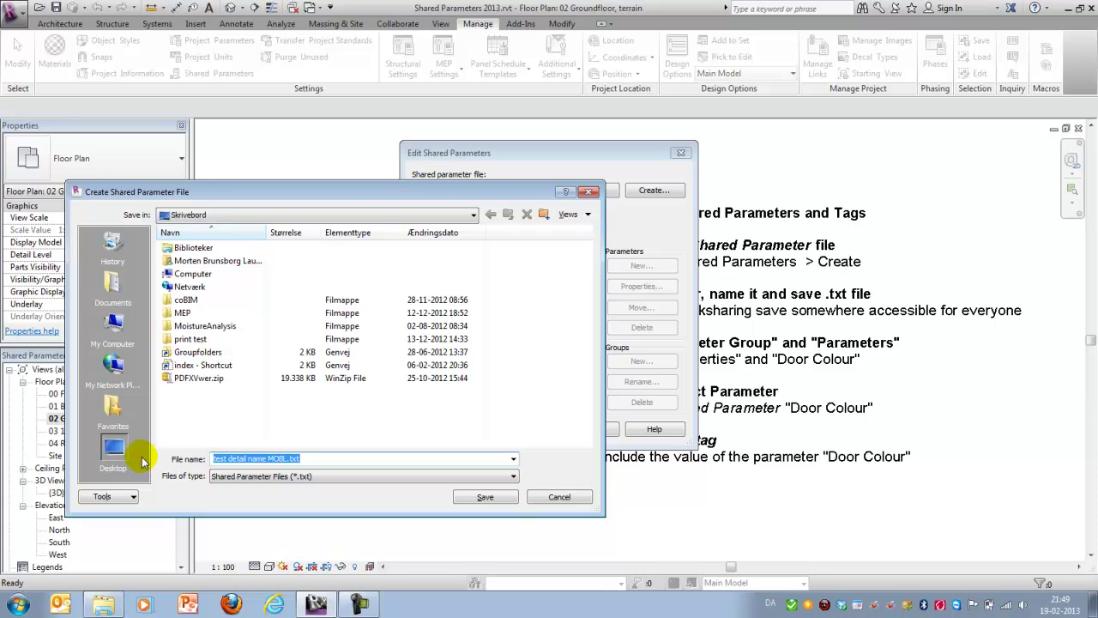
pyautogui.click(114, 450)
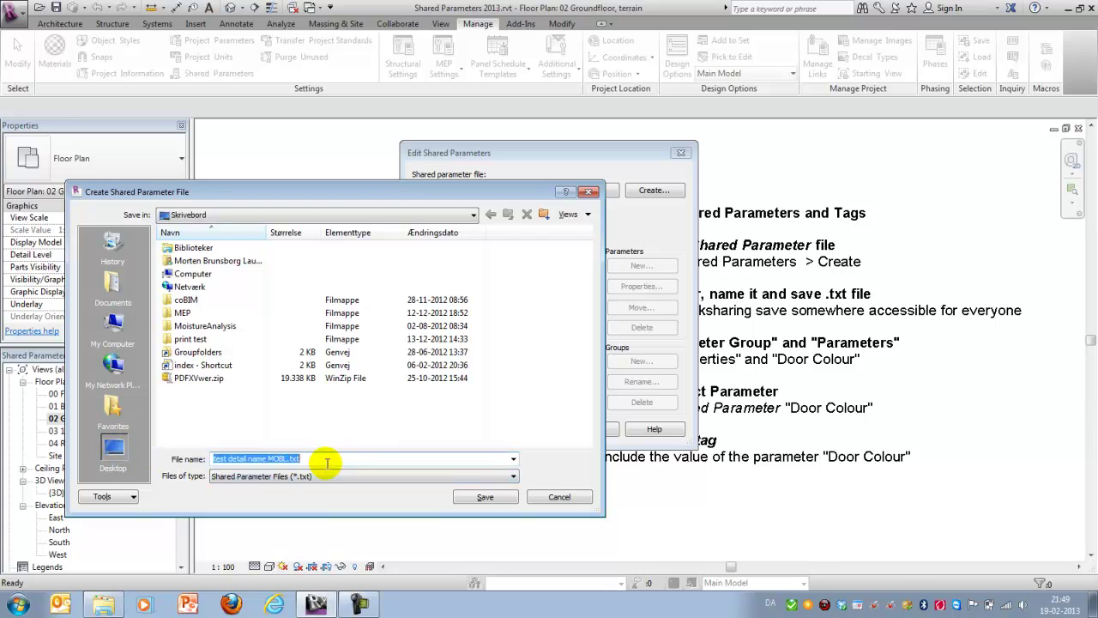
pyautogui.write('sp')
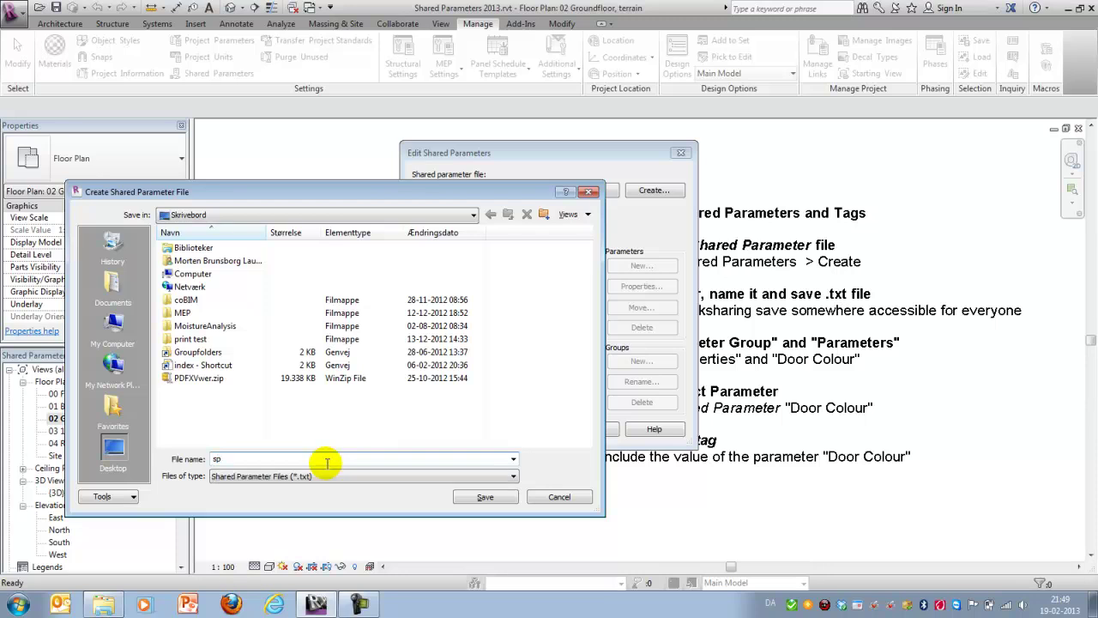
pyautogui.write(' test')
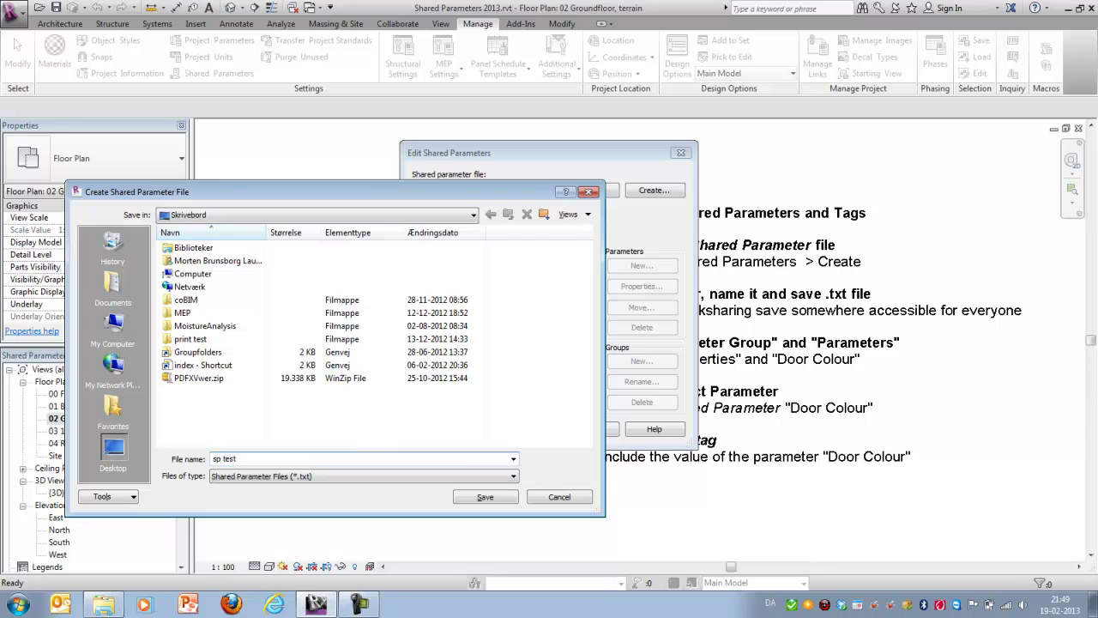
pyautogui.click(485, 497)
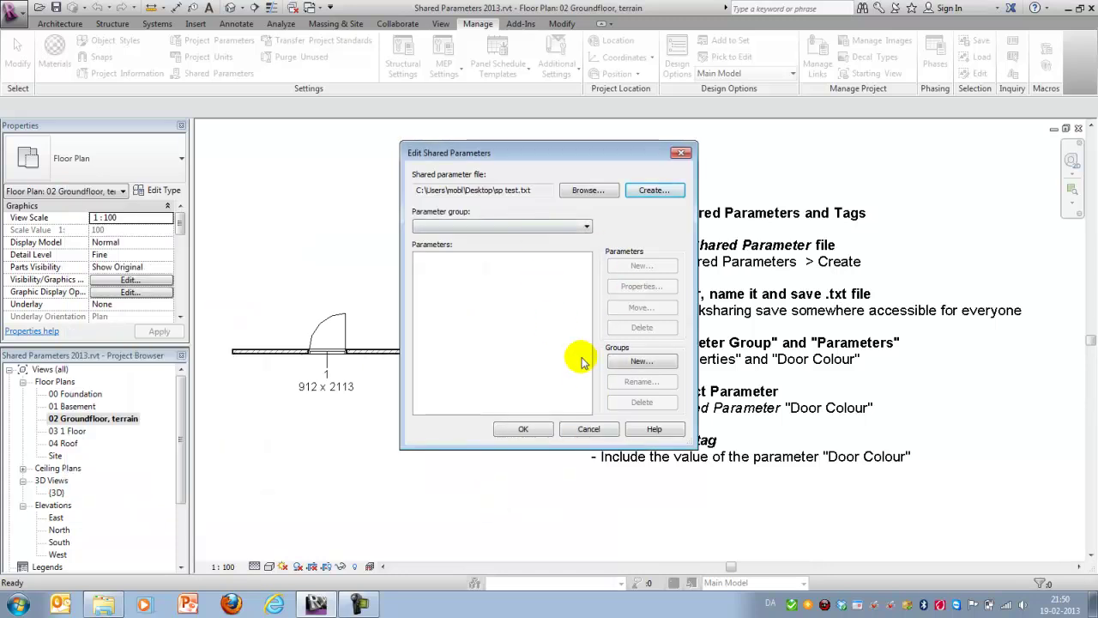
# Step: Add a parameter group named "Door Properties" to the shared parameter file
pyautogui.moveTo(614, 156); pyautogui.dragTo(452, 165)
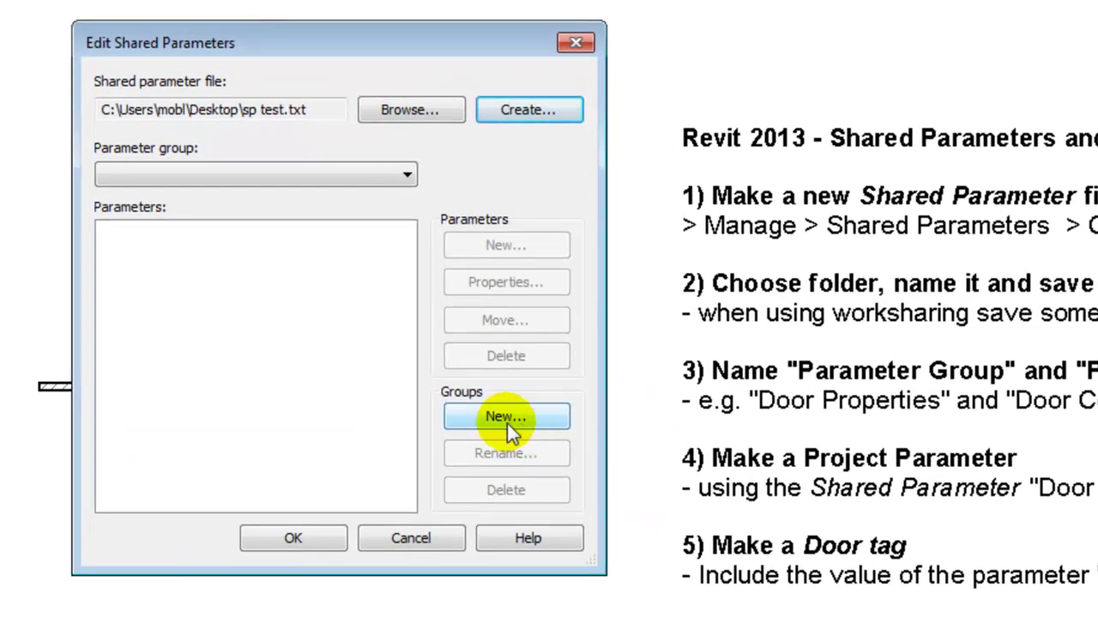
pyautogui.click(505, 417)
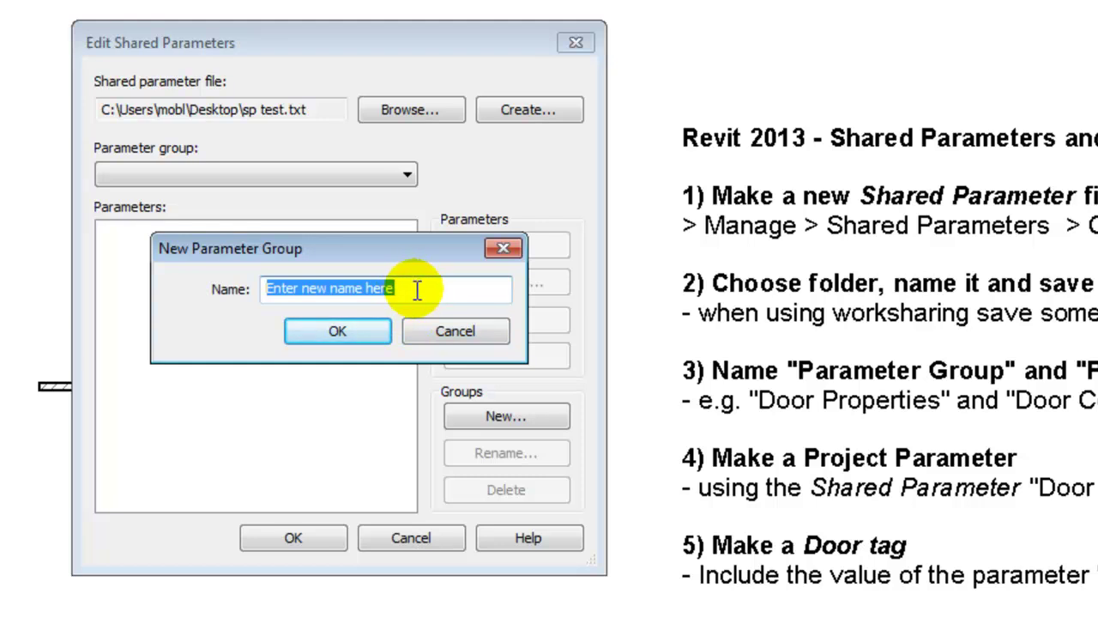
pyautogui.write('Door Pro')
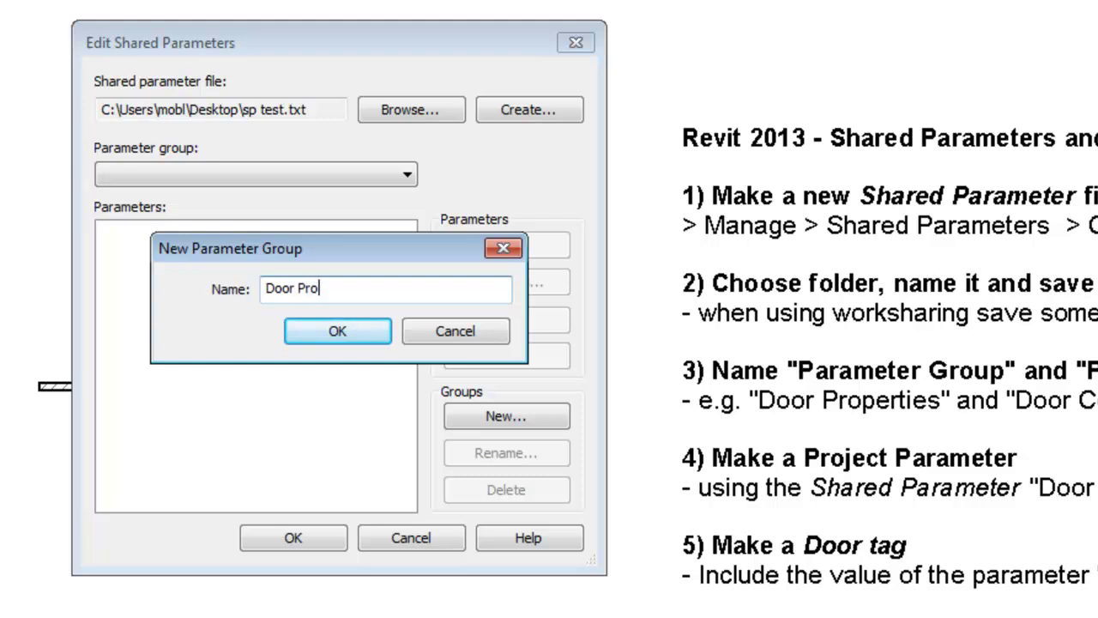
pyautogui.write('perties')
pyautogui.click(348, 327)
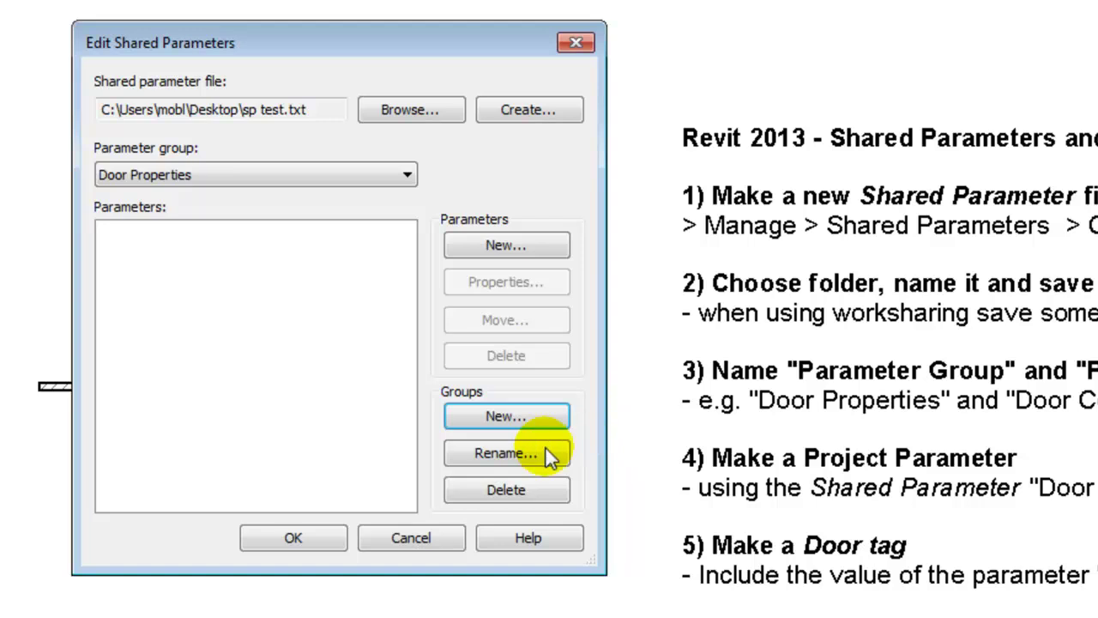
# Step: Add a shared parameter named "Door Colour" of type Text to the Door Properties group and accept the shared parameter edits
pyautogui.click(506, 245)
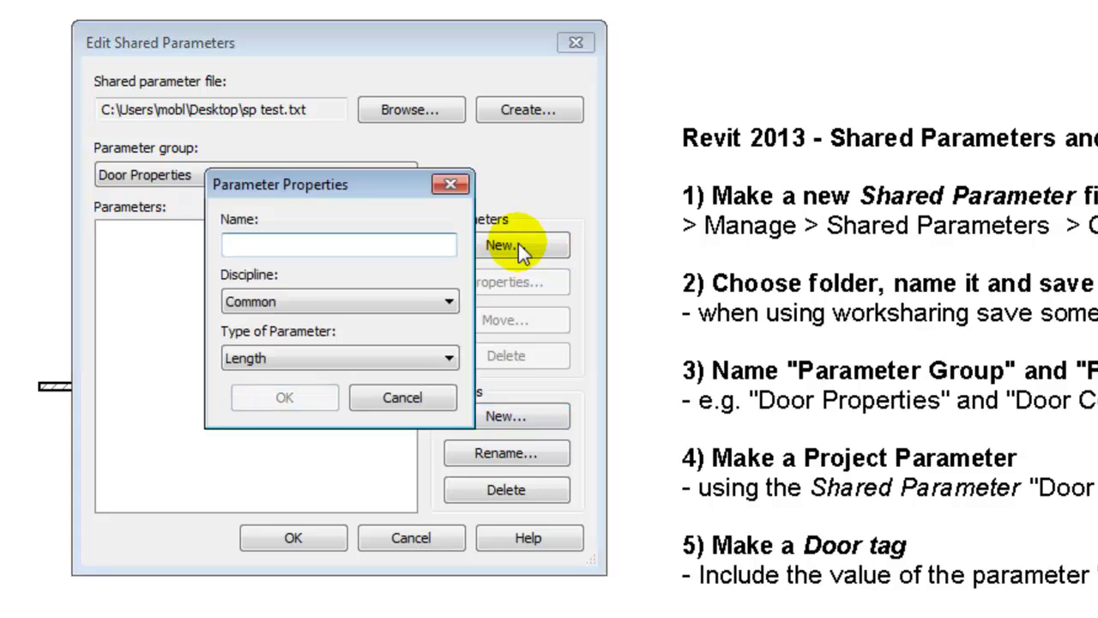
pyautogui.write('Door')
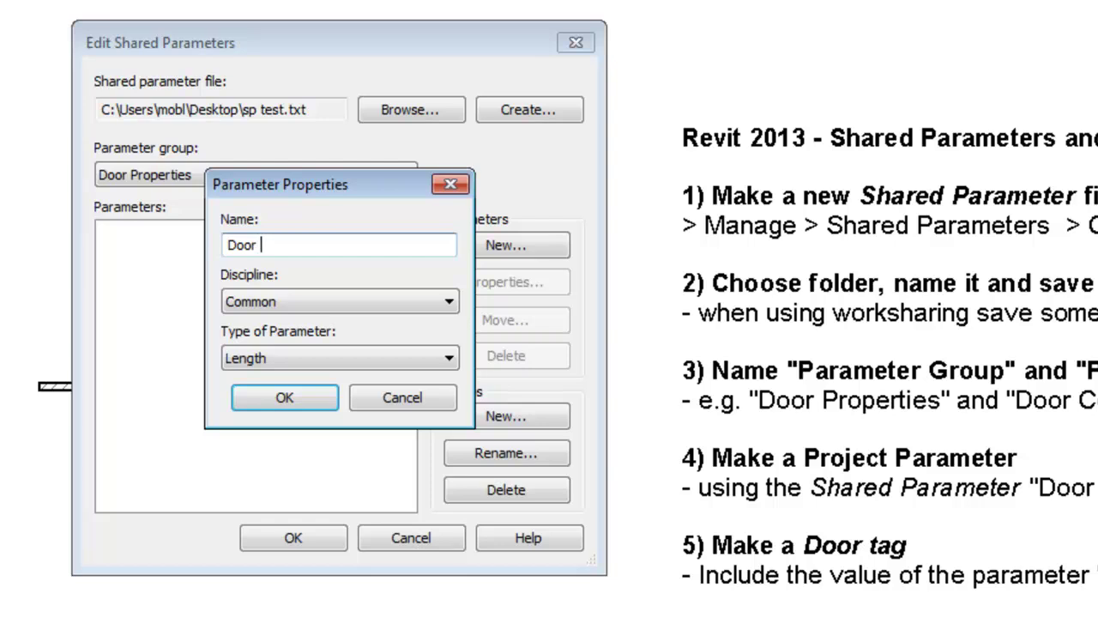
pyautogui.write(' Colour')
pyautogui.click(299, 359)
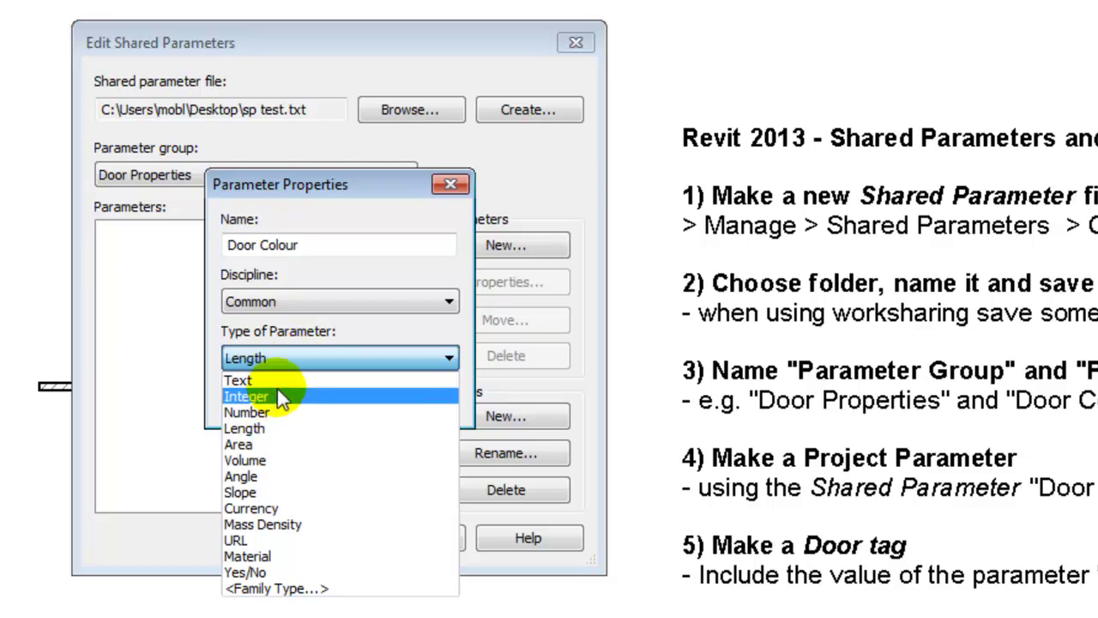
pyautogui.click(282, 382)
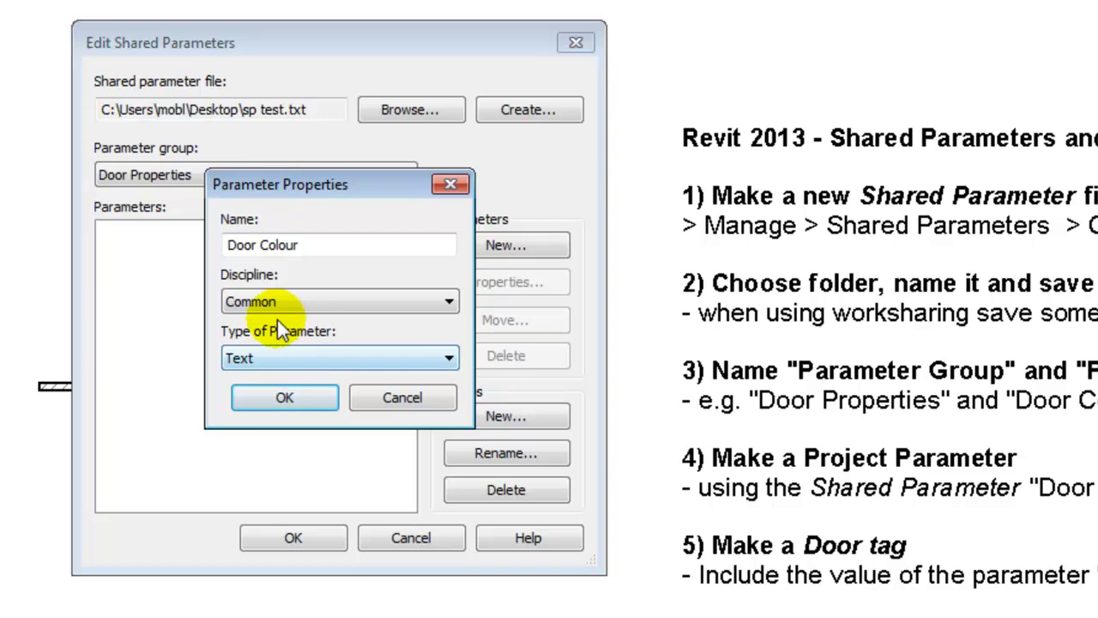
pyautogui.click(288, 399)
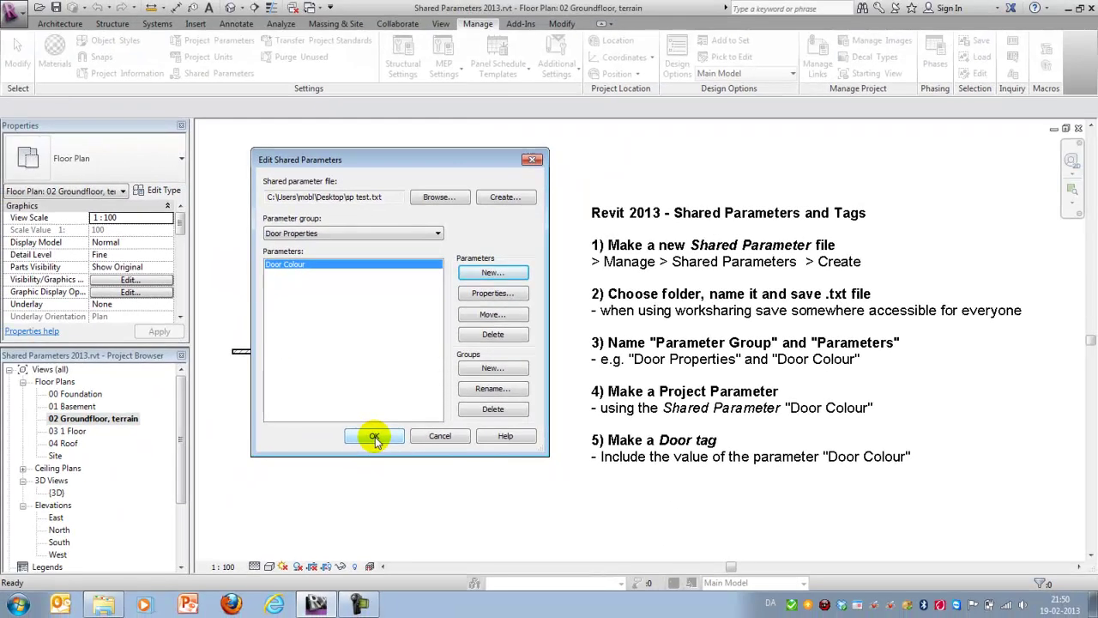
pyautogui.click(375, 436)
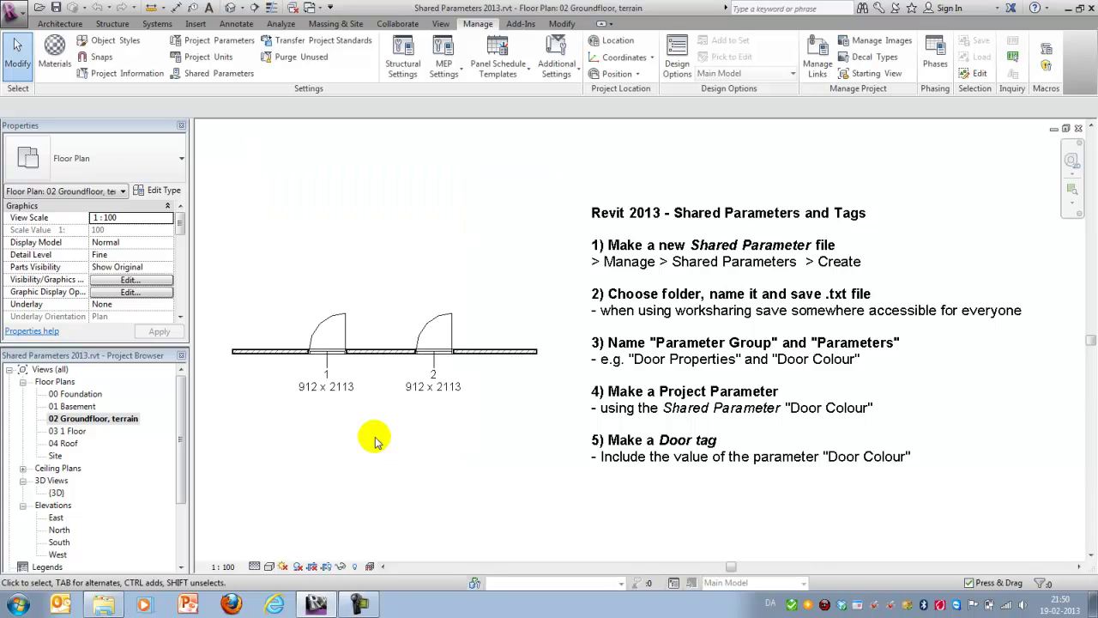
# Step: Start adding a project parameter based on the shared parameter "Door Colour" from the Door Properties group
pyautogui.click(216, 45)
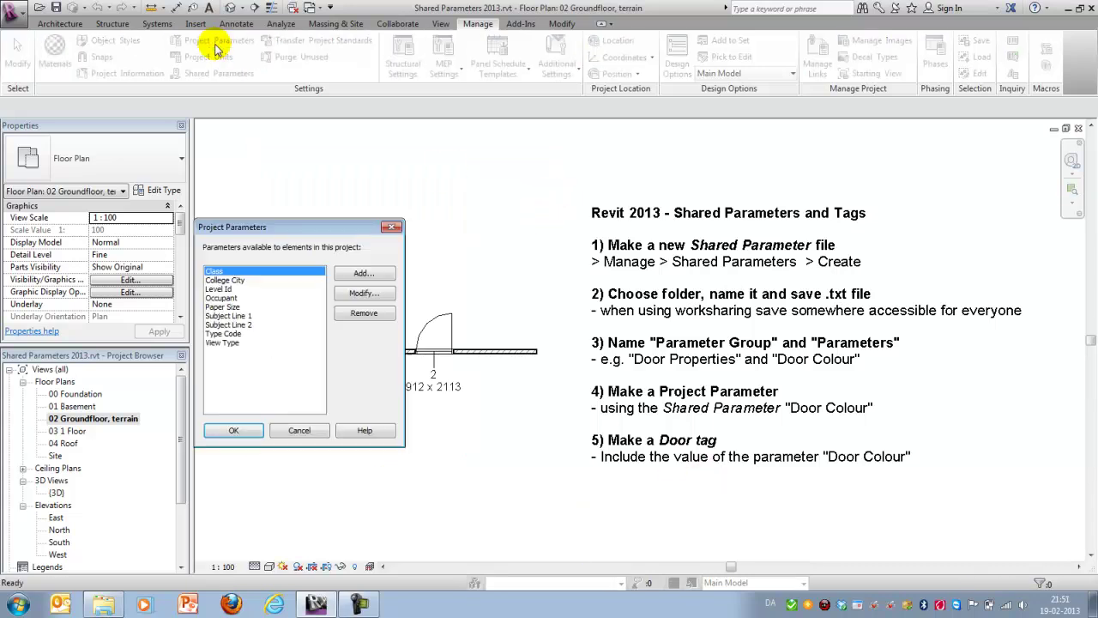
pyautogui.click(363, 273)
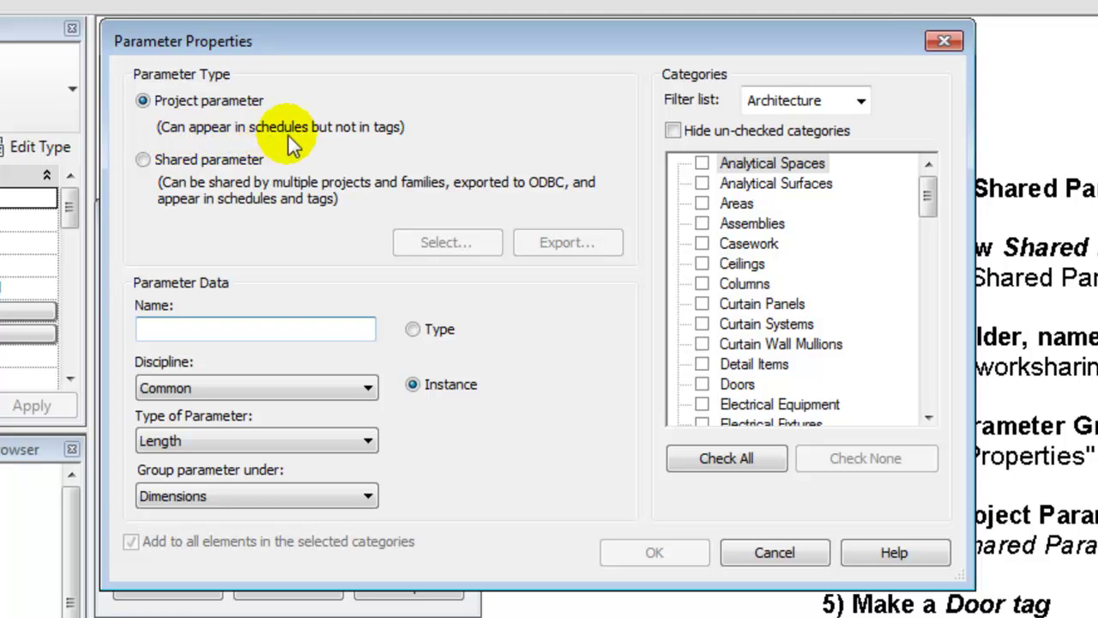
pyautogui.click(142, 160)
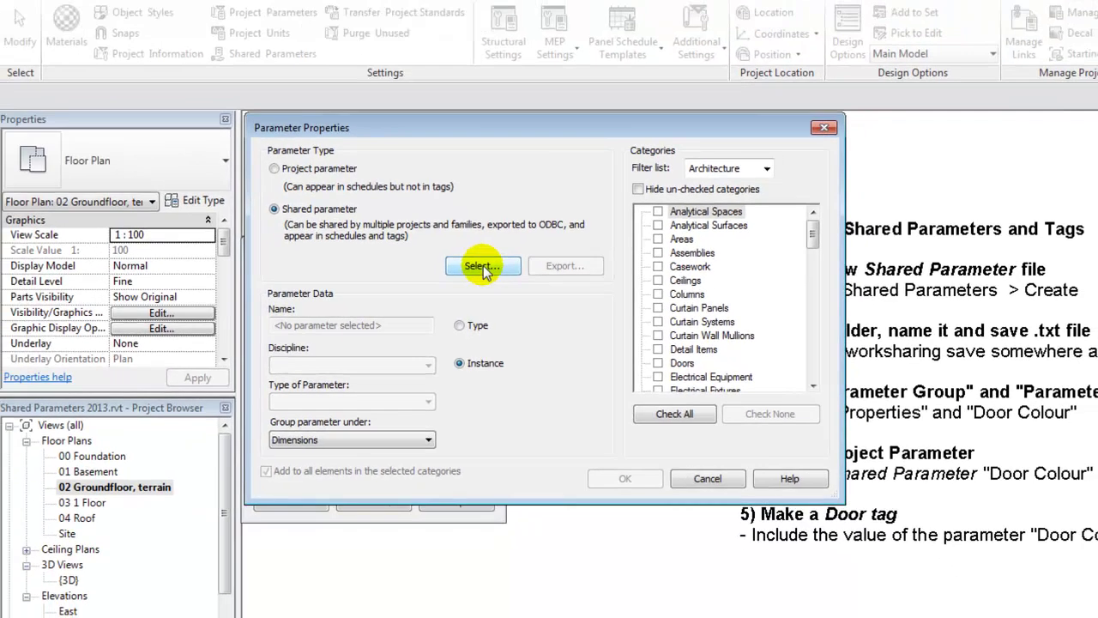
pyautogui.click(447, 242)
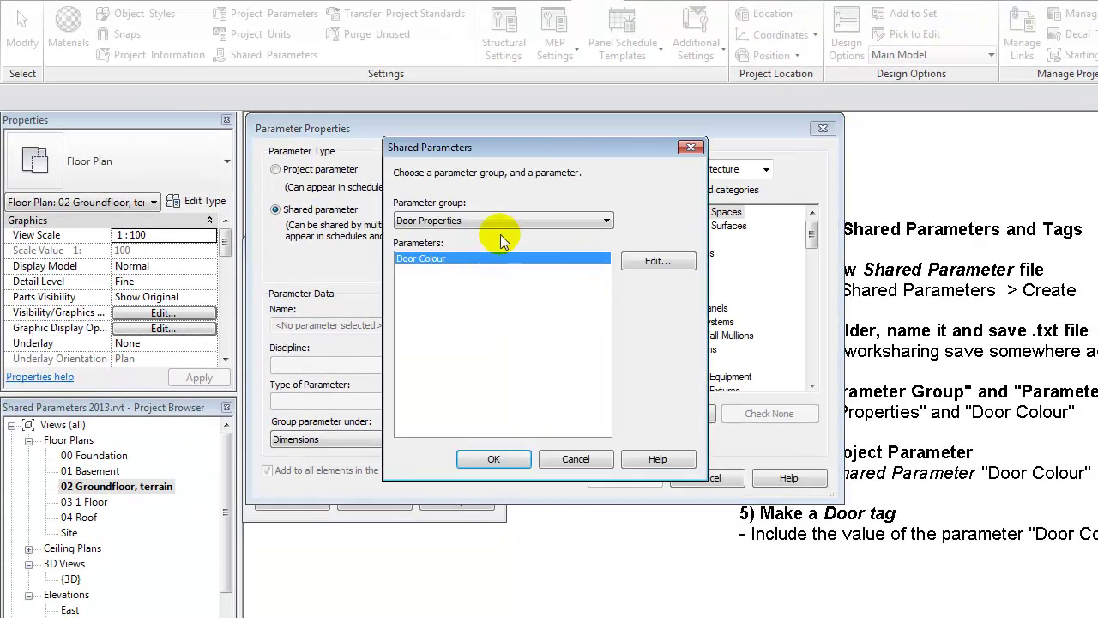
pyautogui.moveTo(458, 149); pyautogui.dragTo(694, 114)
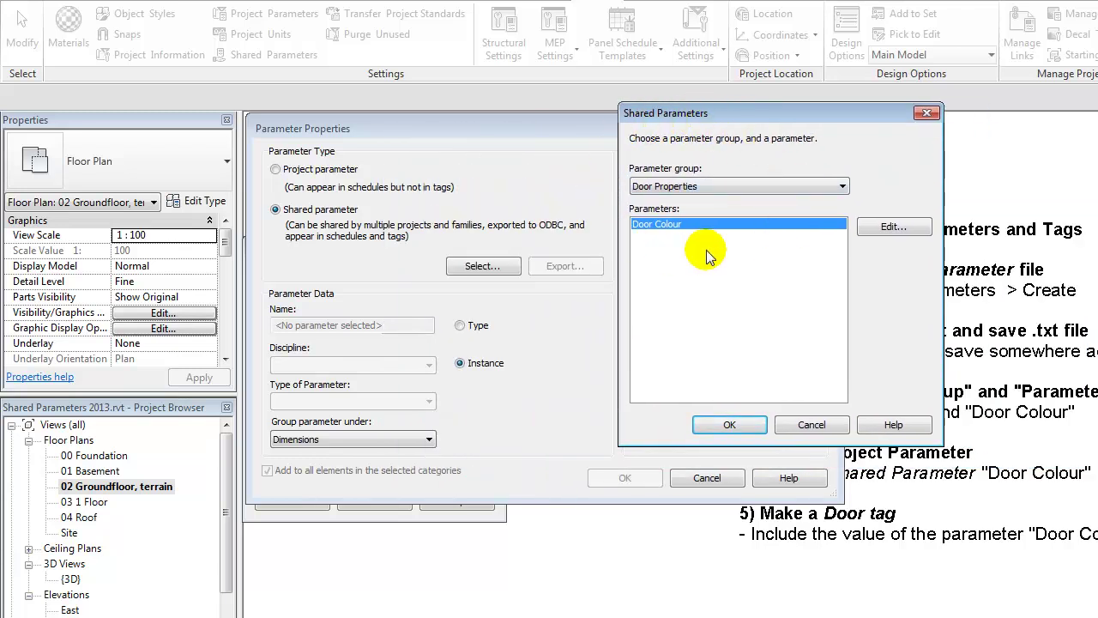
pyautogui.click(727, 426)
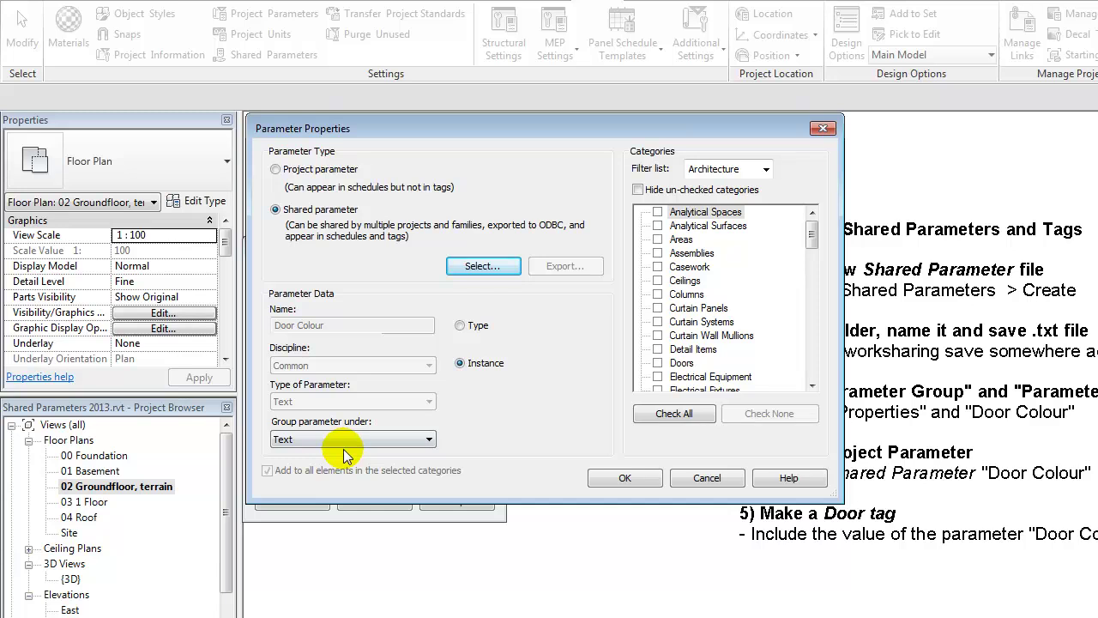
# Step: Group the Door Colour parameter under Identity Data, assign it to the Doors category, and confirm the project parameters
pyautogui.click(339, 441)
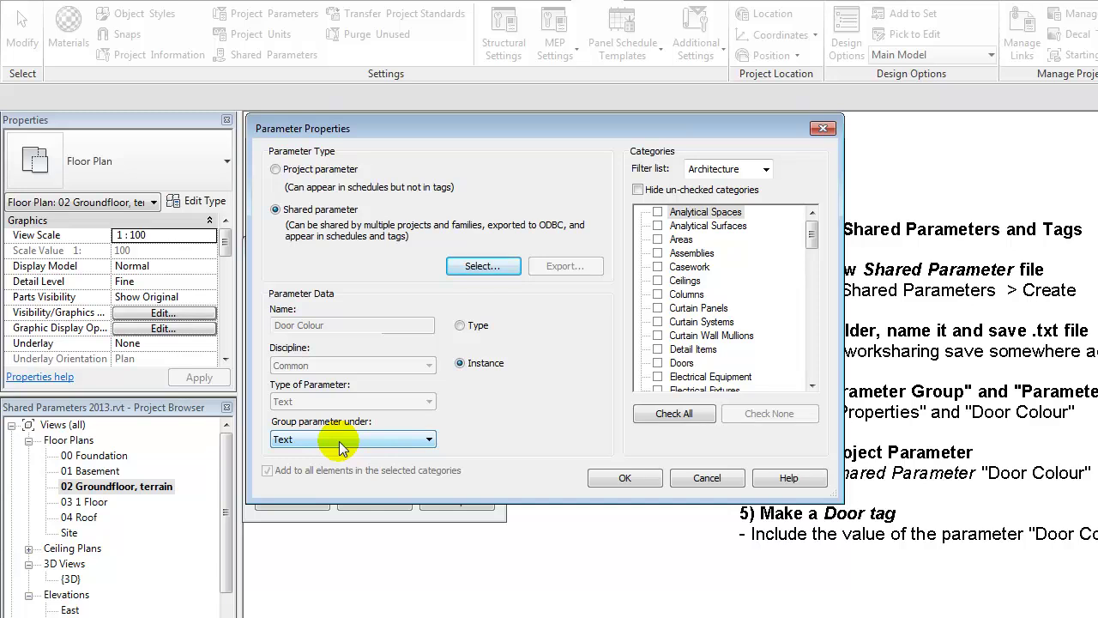
pyautogui.click(340, 440)
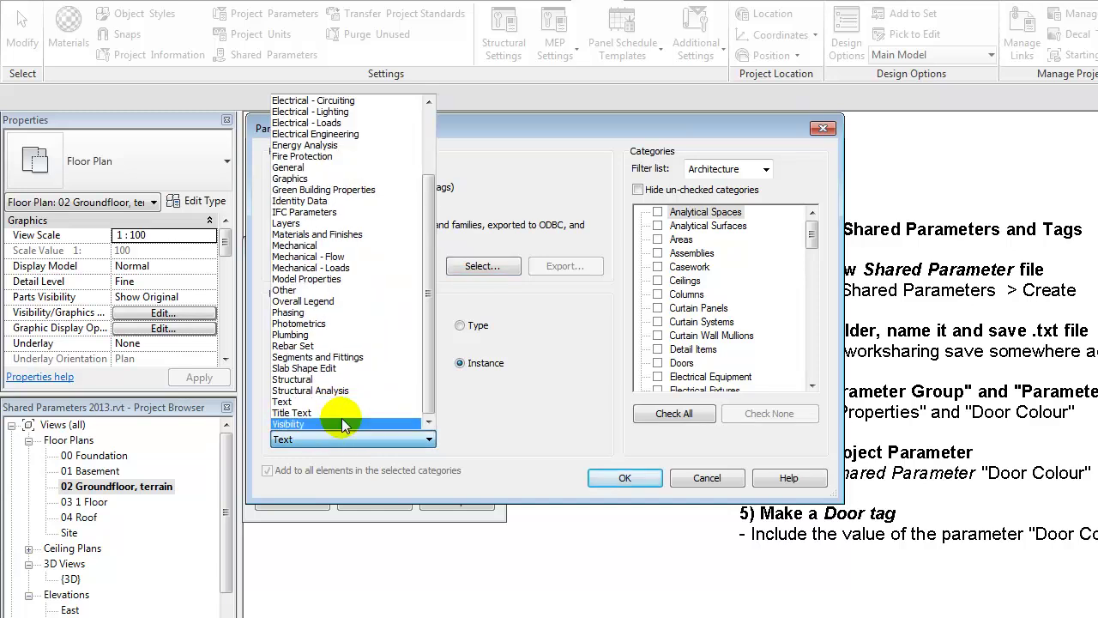
pyautogui.click(313, 202)
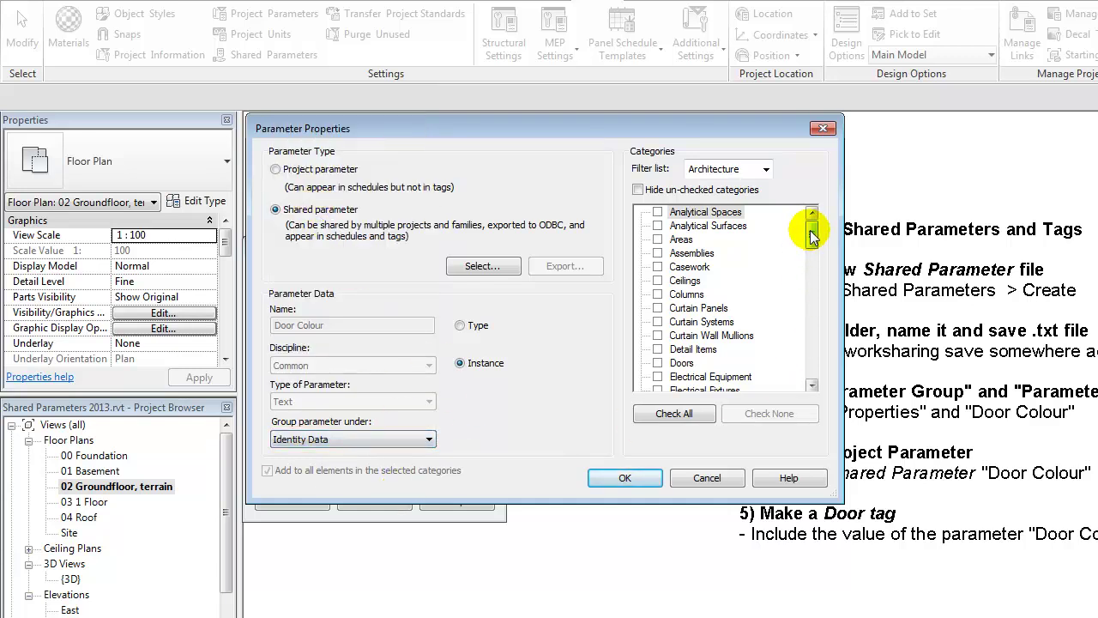
pyautogui.moveTo(806, 231)
pyautogui.mouseDown()
pyautogui.moveTo(811, 338)
pyautogui.moveTo(817, 237)
pyautogui.mouseUp()
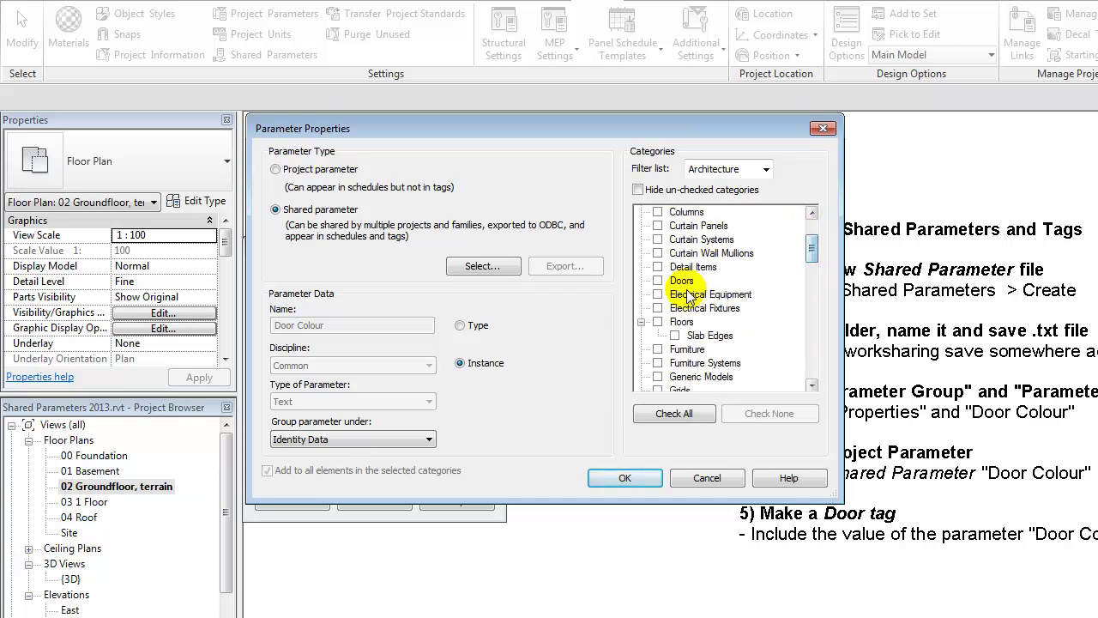
pyautogui.click(657, 282)
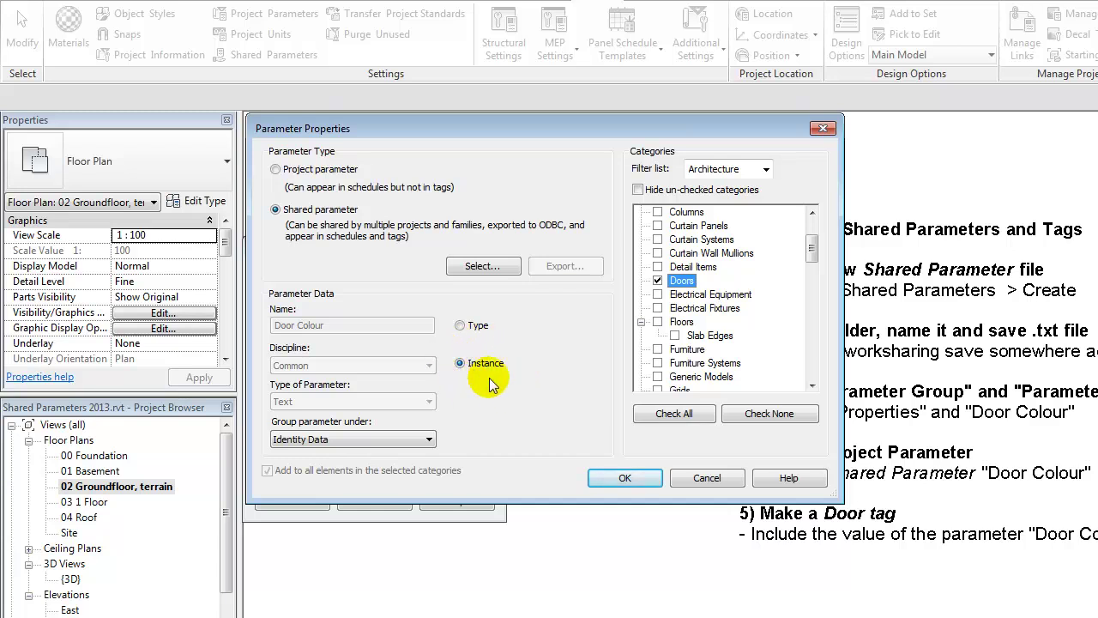
pyautogui.click(625, 478)
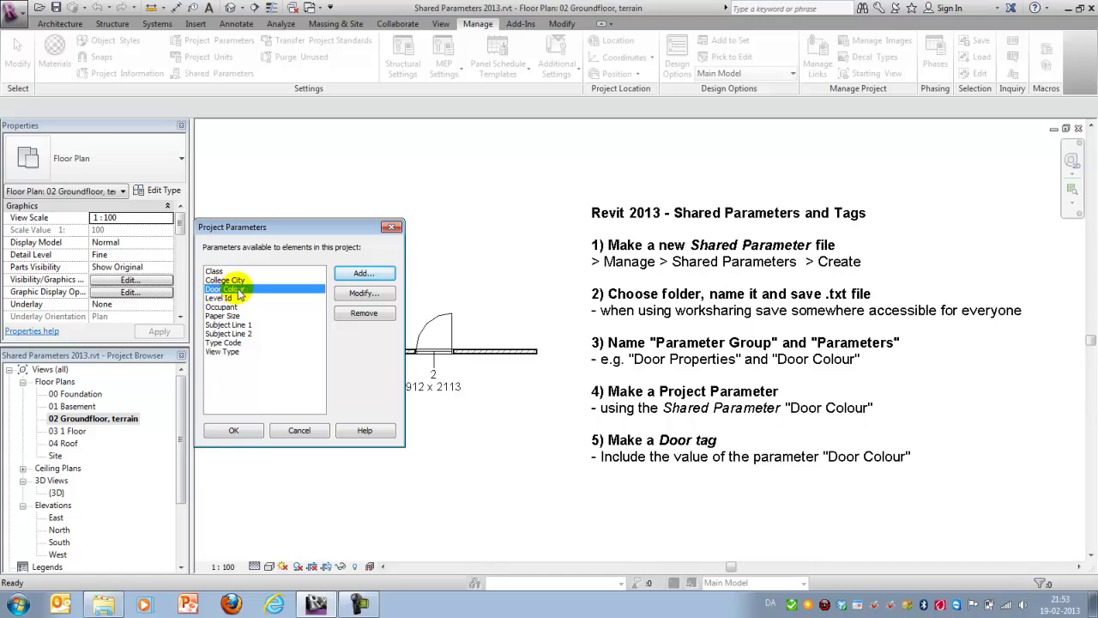
pyautogui.click(236, 432)
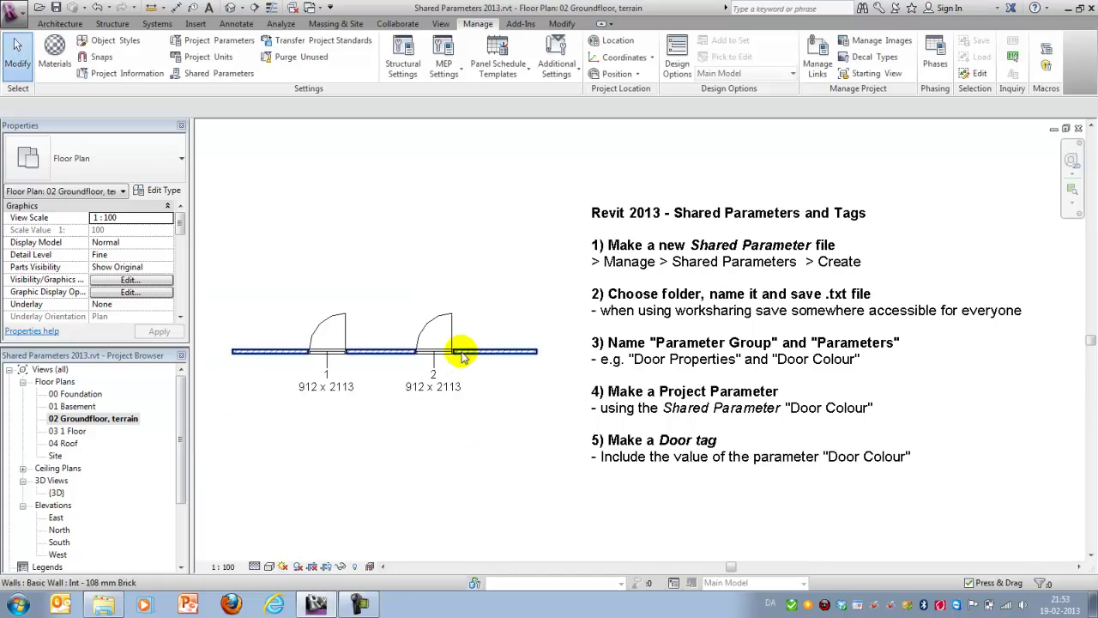
# Step: Set the Door Colour of door 2 to "red" and apply the change
pyautogui.click(492, 403)
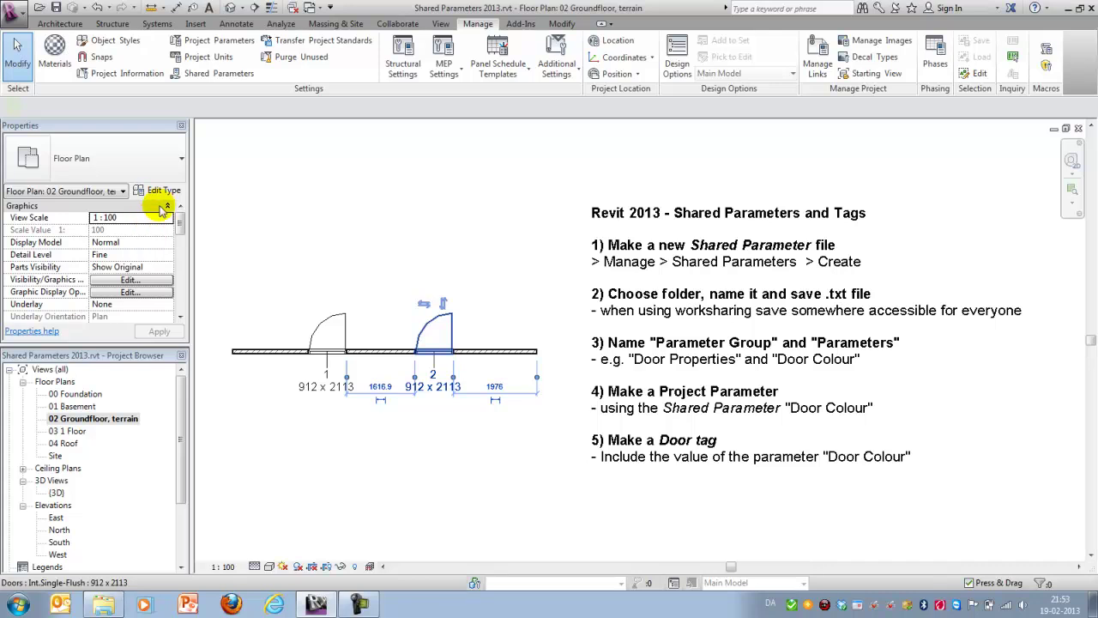
pyautogui.moveTo(182, 230); pyautogui.dragTo(180, 274)
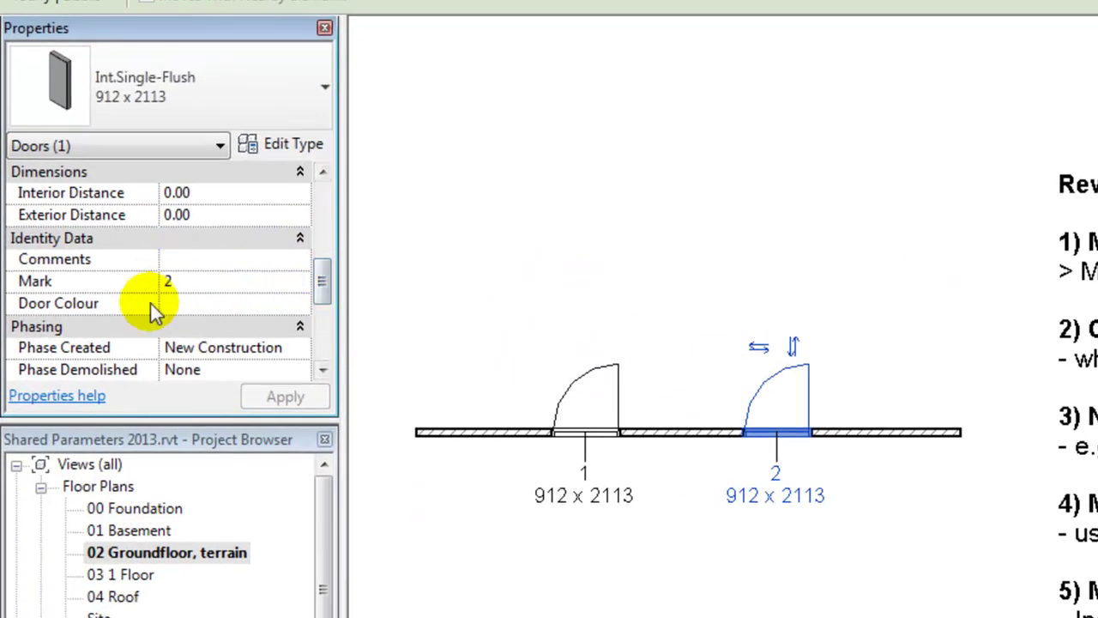
pyautogui.click(206, 305)
pyautogui.write('red')
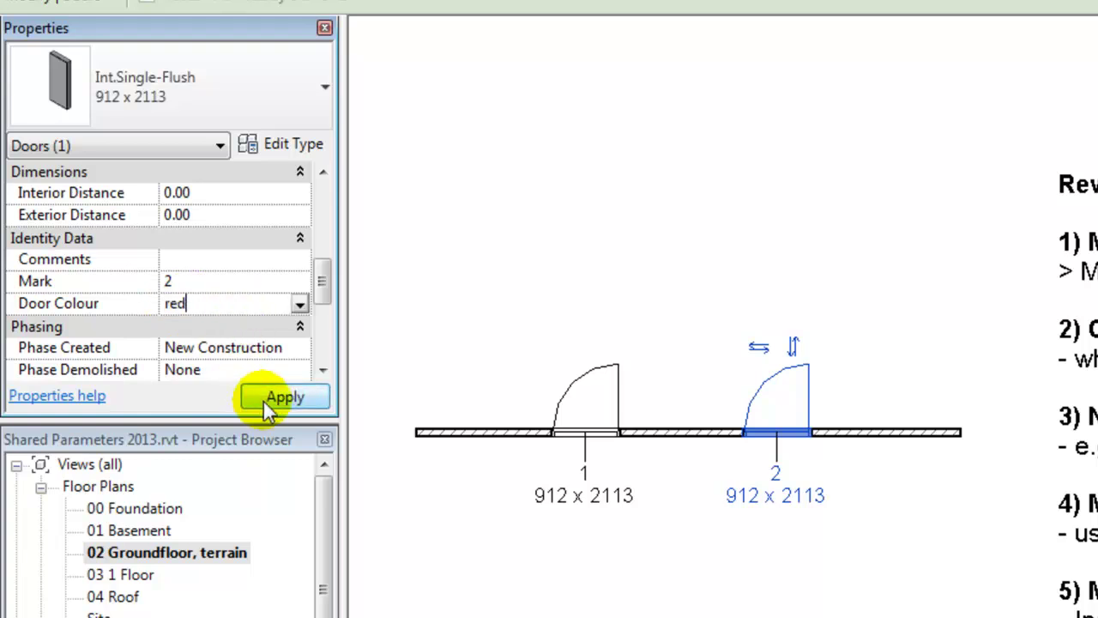
pyautogui.click(282, 398)
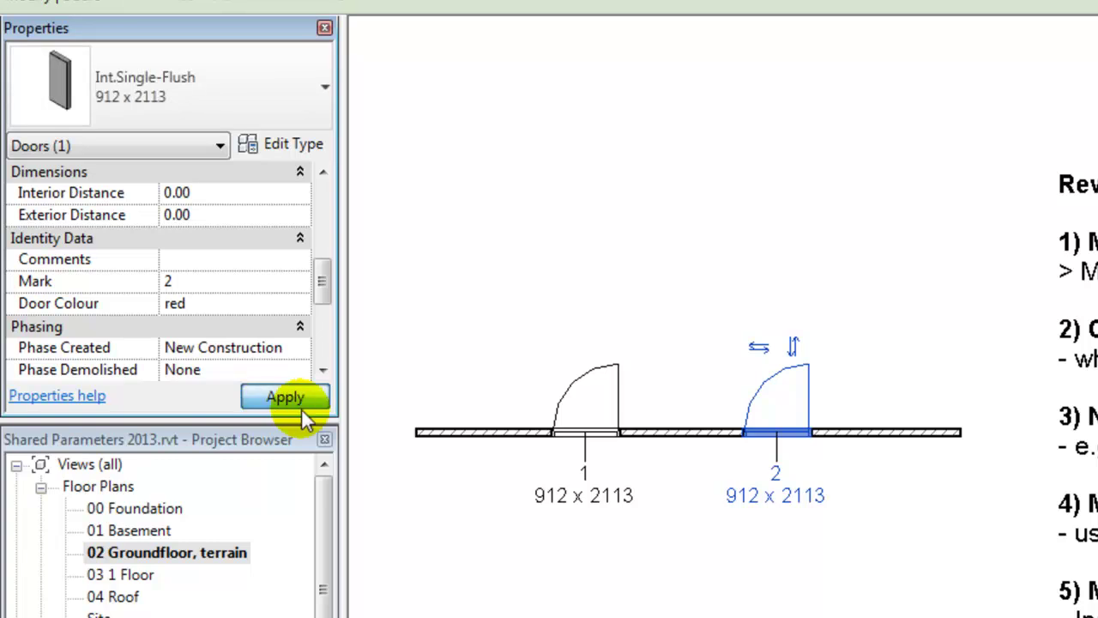
# Step: Set the Door Colour of door 1 to "purple", apply the change and deselect the door
pyautogui.click(622, 410)
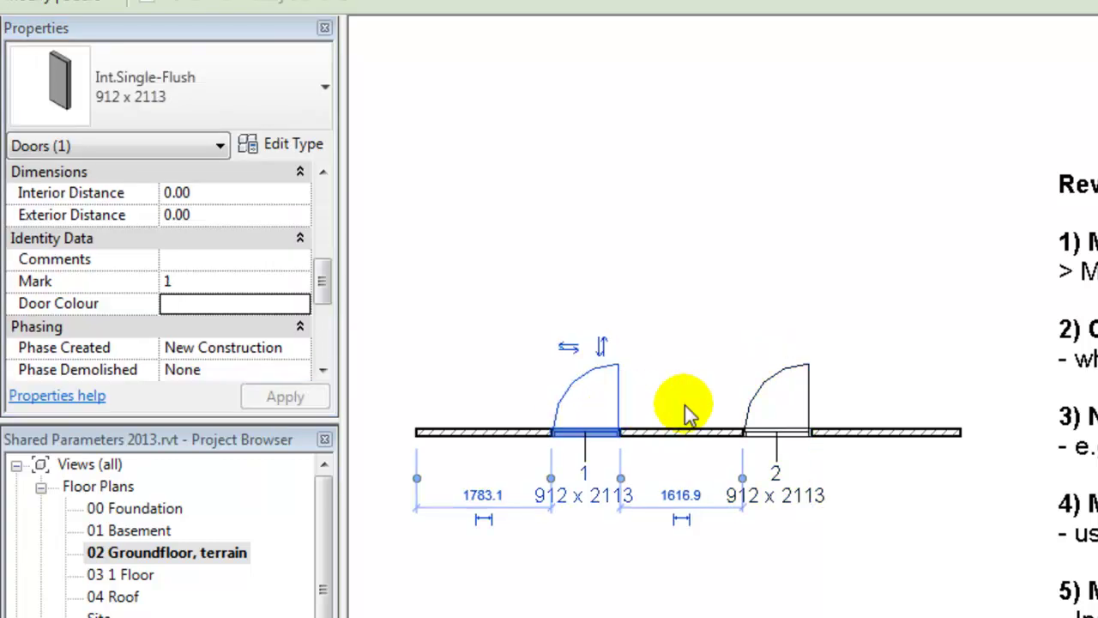
pyautogui.click(219, 303)
pyautogui.write('purple')
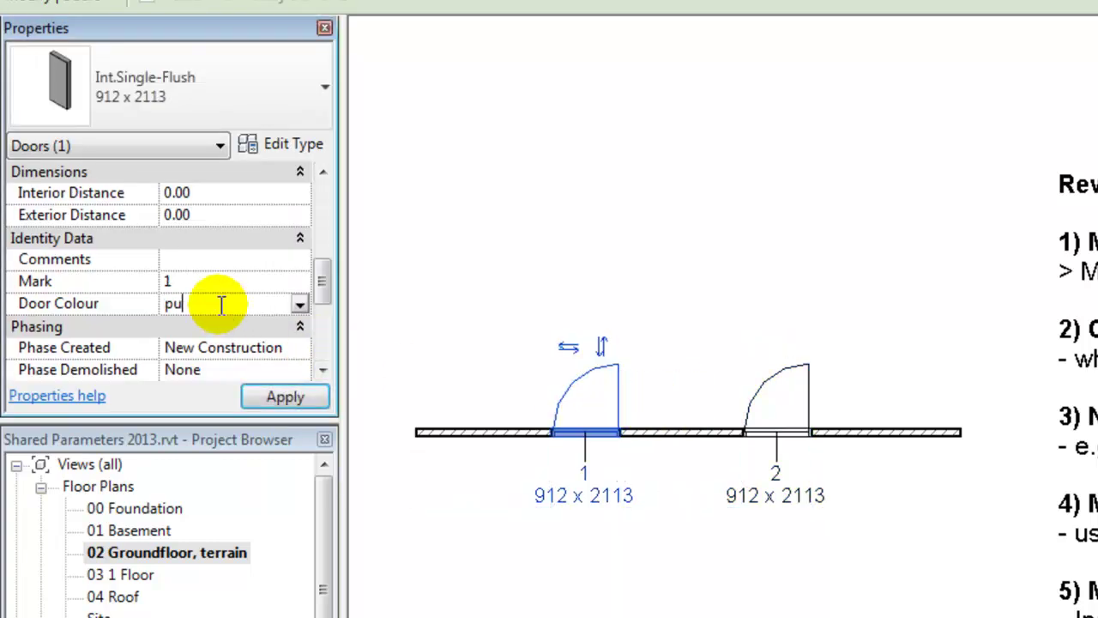
pyautogui.click(279, 398)
pyautogui.click(506, 214)
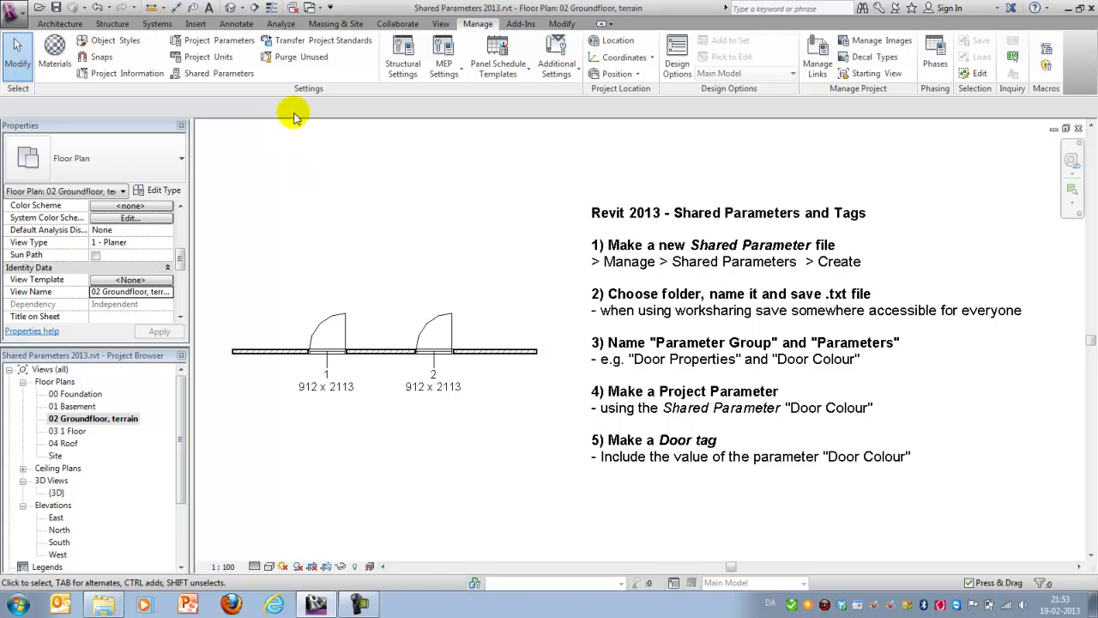
pyautogui.click(236, 24)
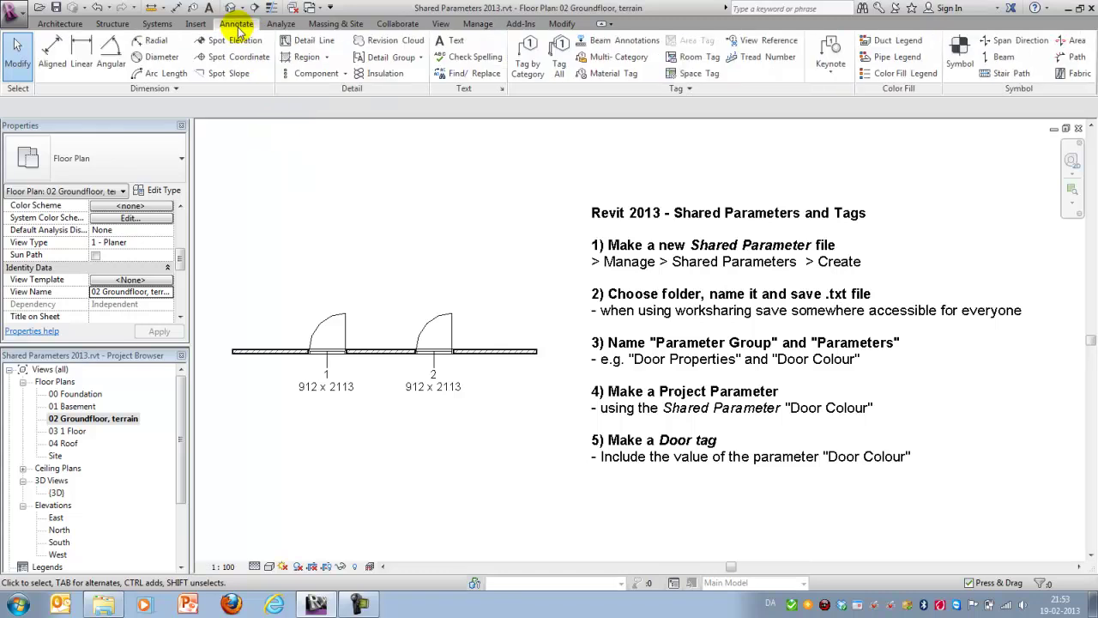
pyautogui.click(527, 67)
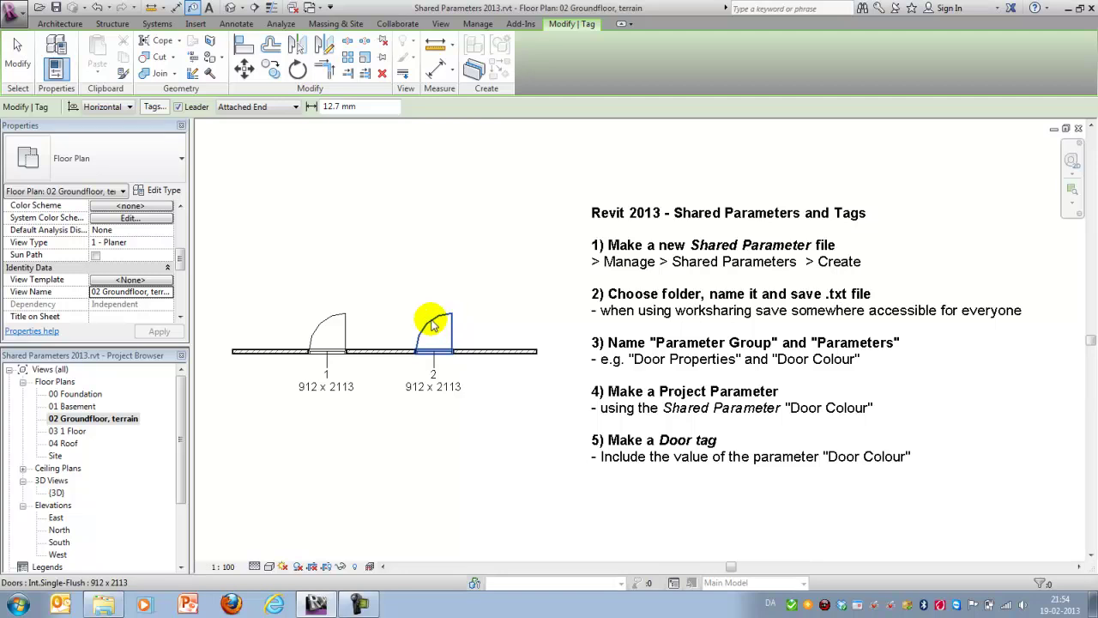
pyautogui.click(429, 327)
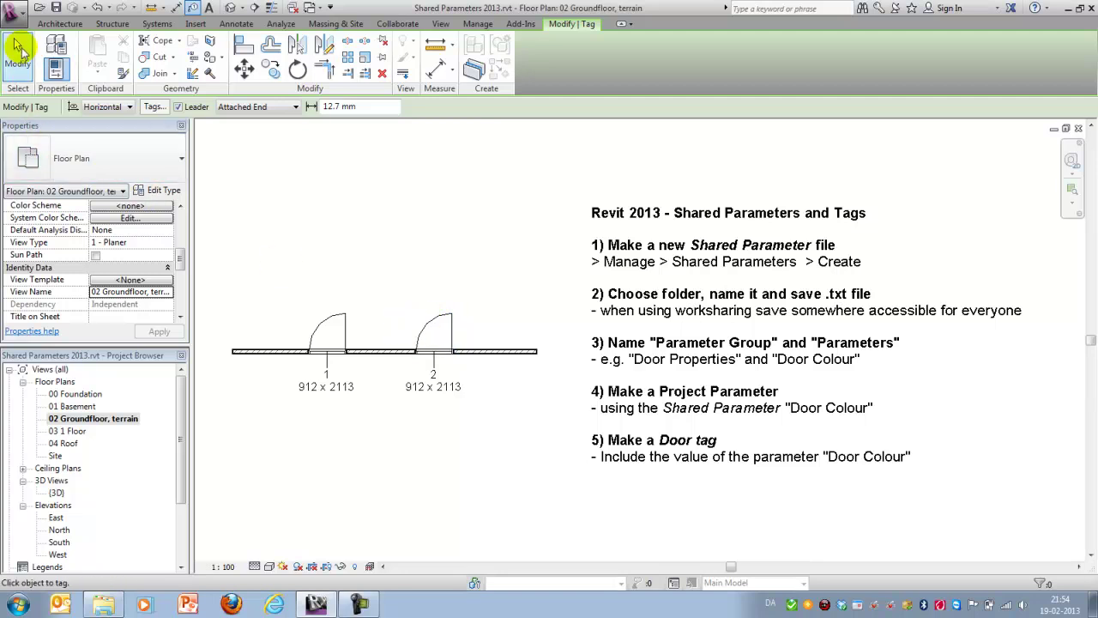
pyautogui.click(19, 62)
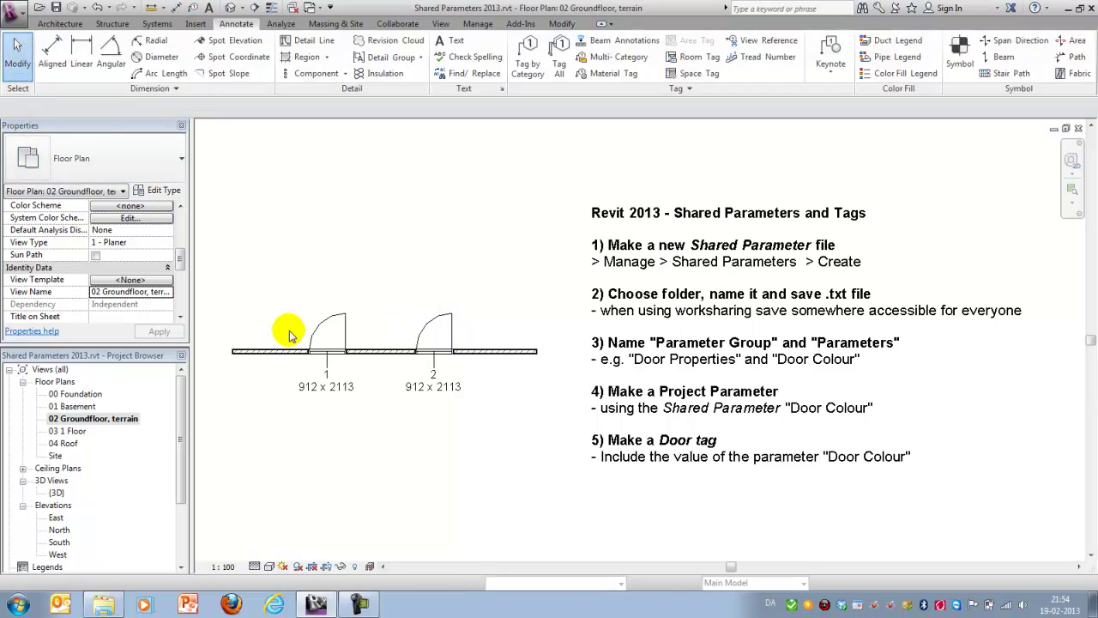
# Step: Open the family of door 2's tag for editing and start editing the parameters of its label
pyautogui.click(427, 397)
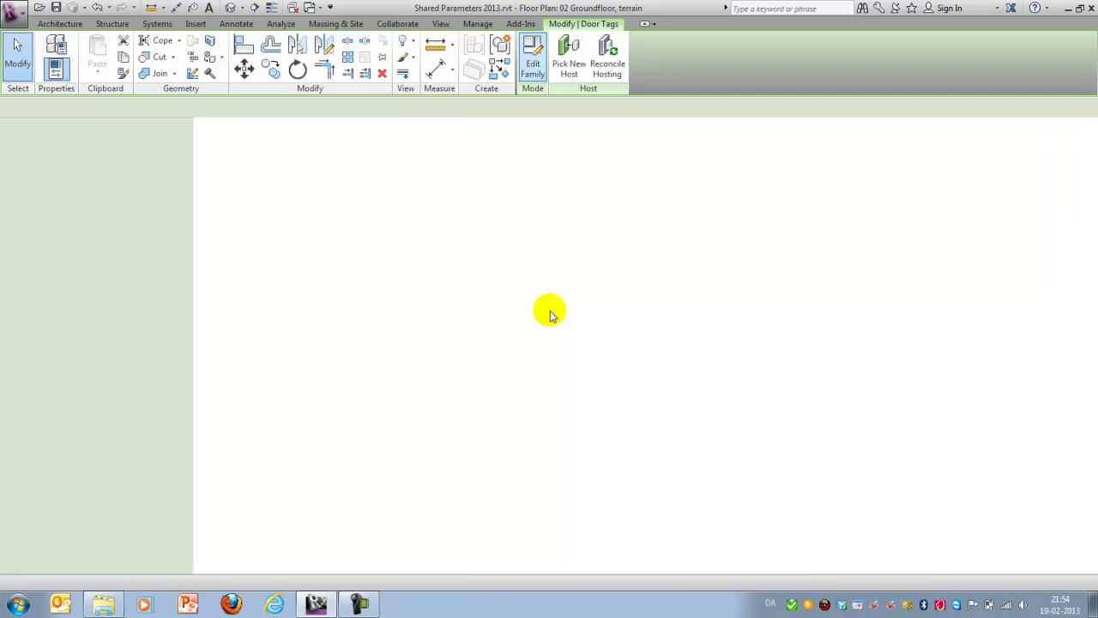
pyautogui.scroll(5, 673, 352)
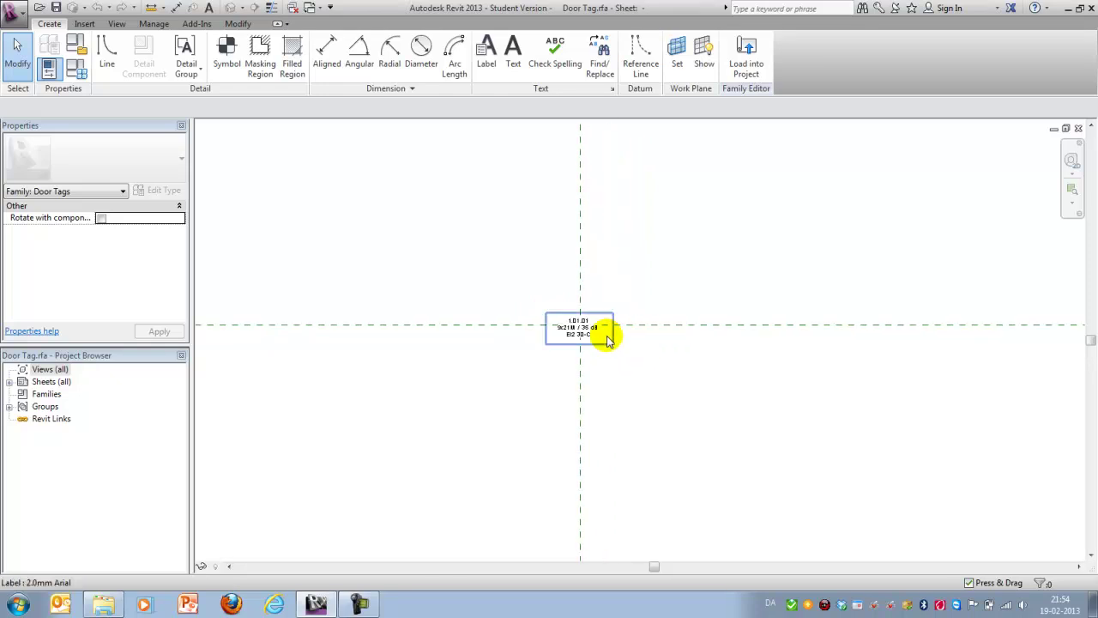
pyautogui.click(549, 339)
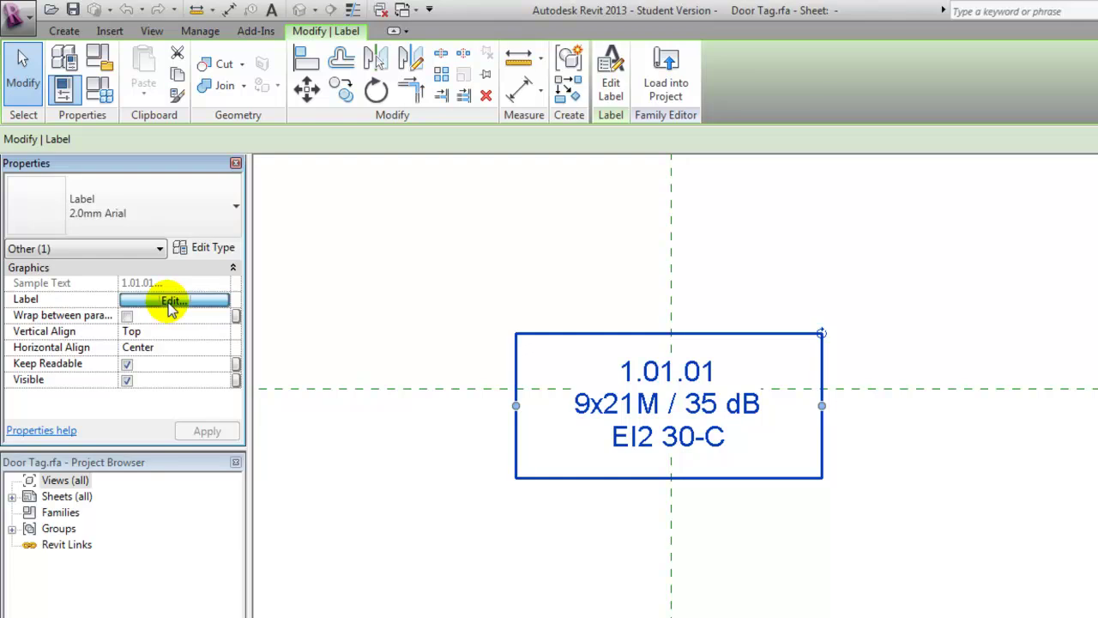
pyautogui.click(171, 302)
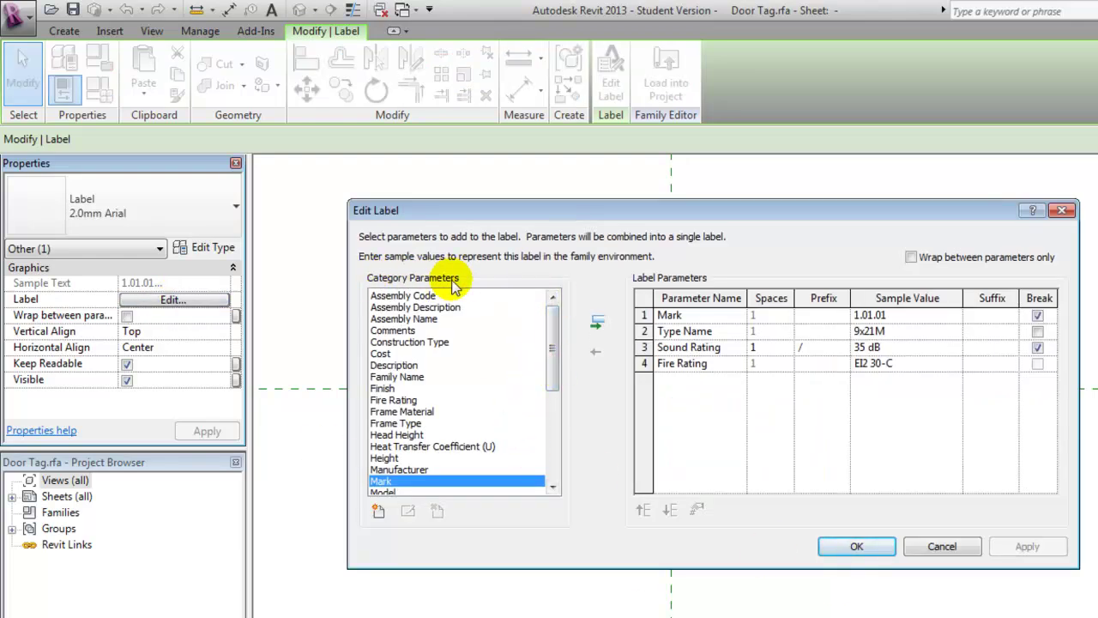
# Step: Add the shared parameter Door Colour from the Door Properties group to the label, with a line break after Fire Rating
pyautogui.moveTo(555, 341); pyautogui.dragTo(553, 452)
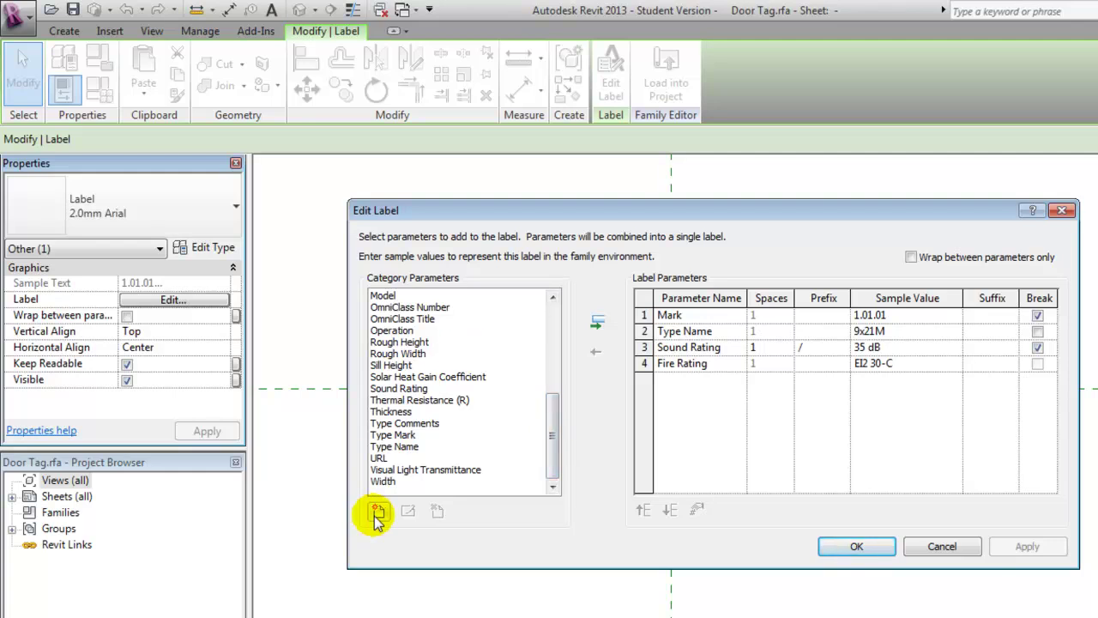
pyautogui.click(377, 512)
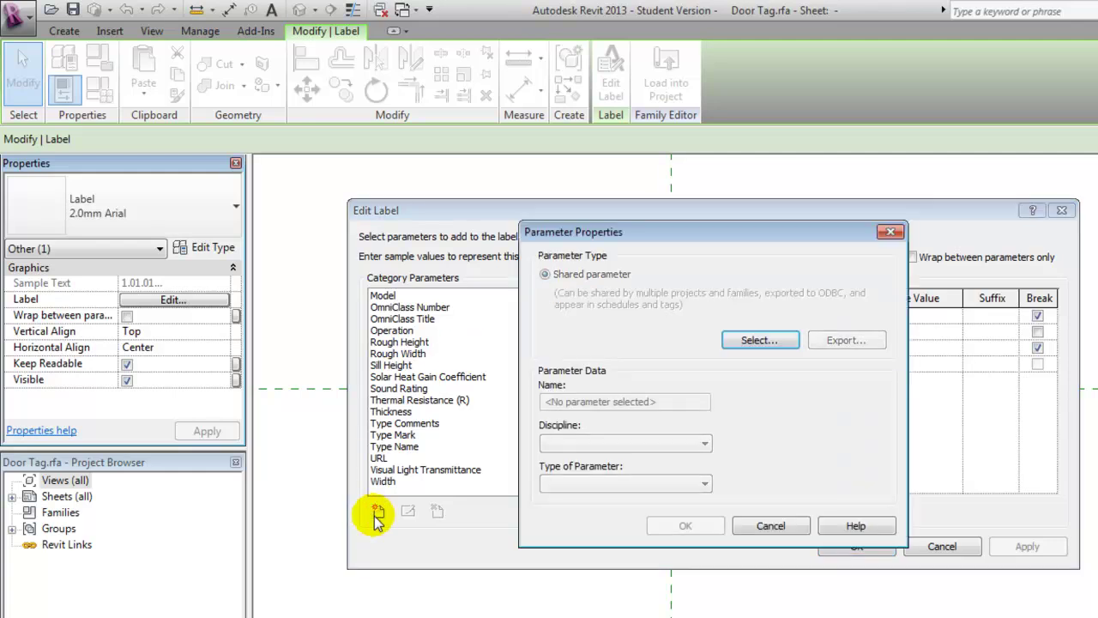
pyautogui.click(754, 341)
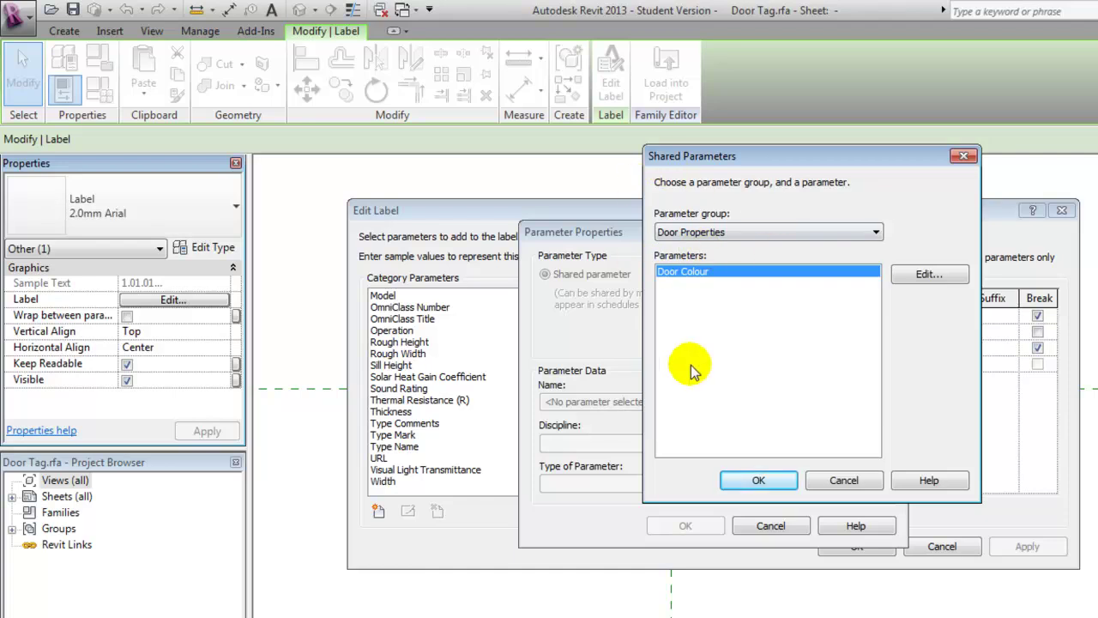
pyautogui.click(758, 480)
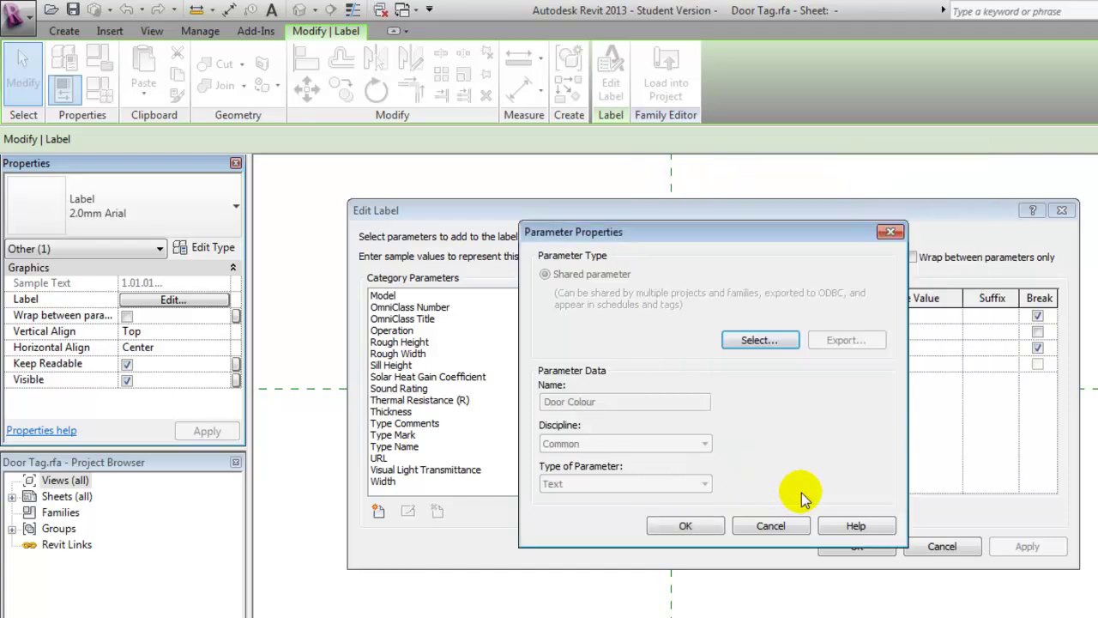
pyautogui.click(686, 526)
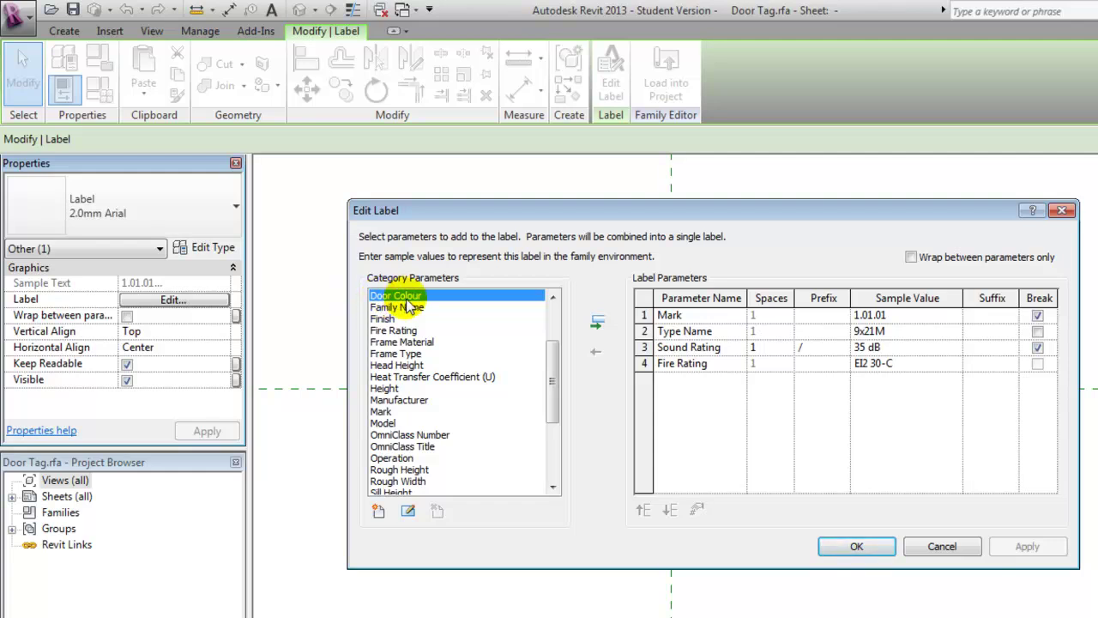
pyautogui.click(597, 321)
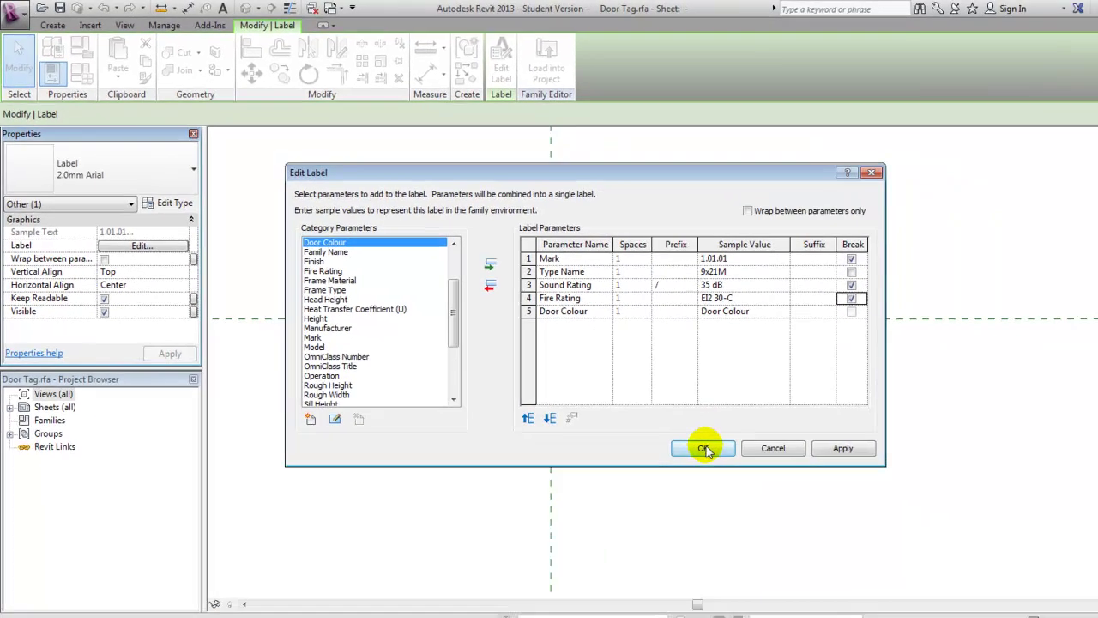
pyautogui.click(856, 545)
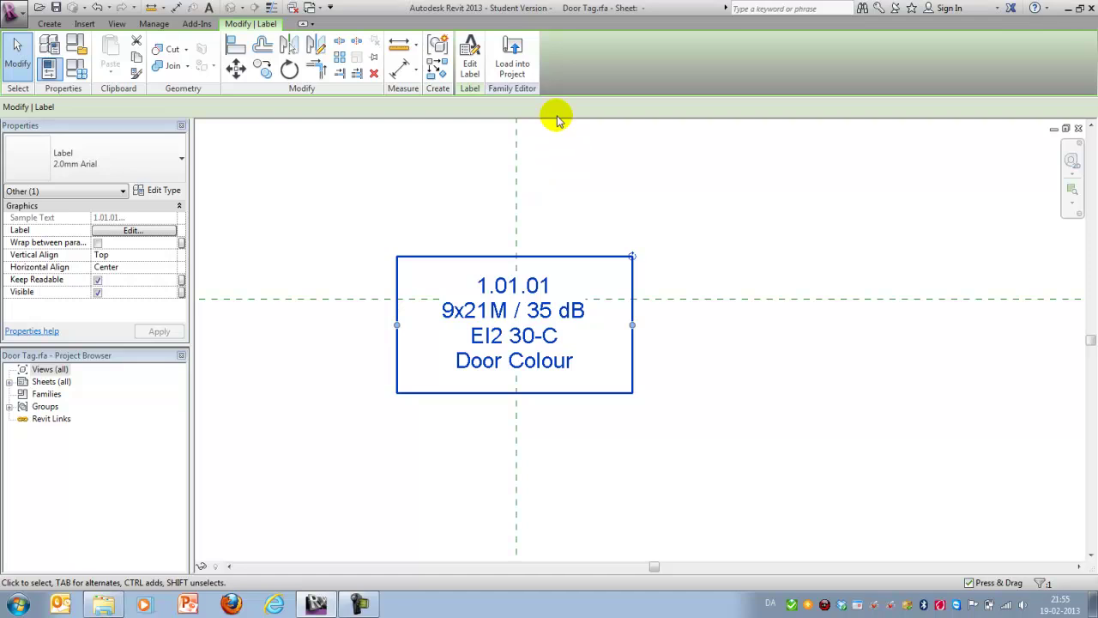
# Step: Load the edited door tag family into the project, overwriting the existing version
pyautogui.click(512, 72)
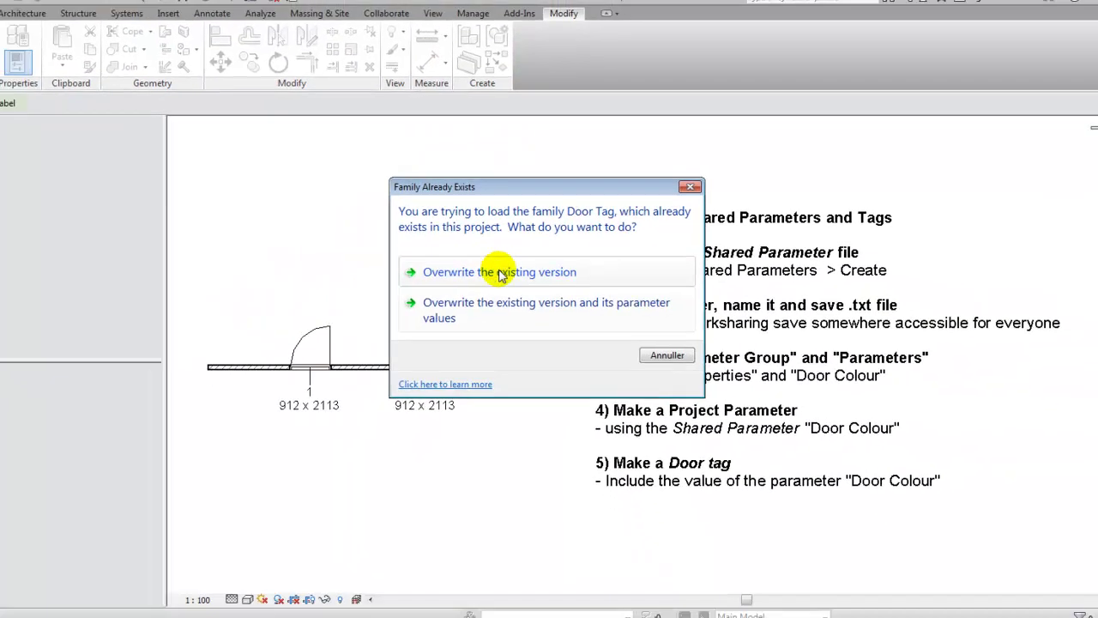
pyautogui.click(508, 286)
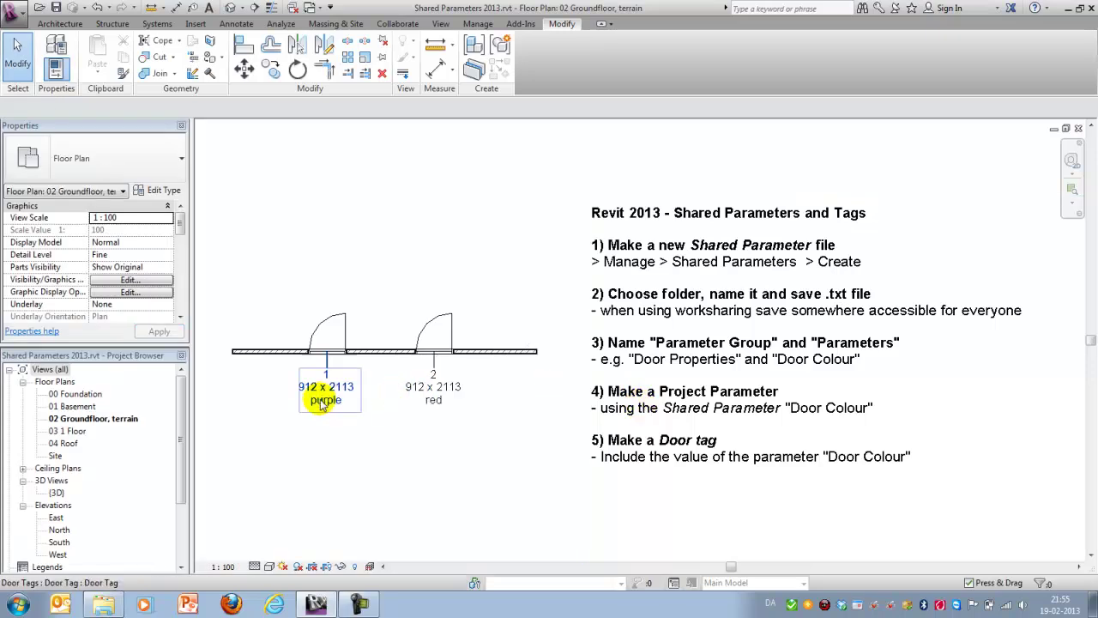
pyautogui.scroll(1, 322, 403)
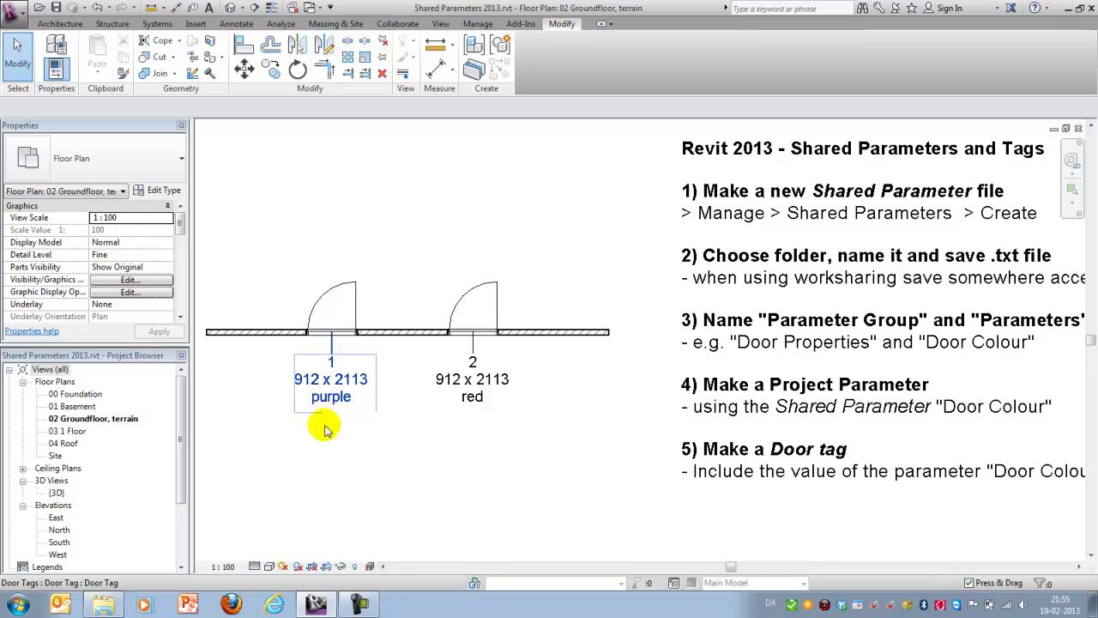
pyautogui.scroll(-1, 263, 371)
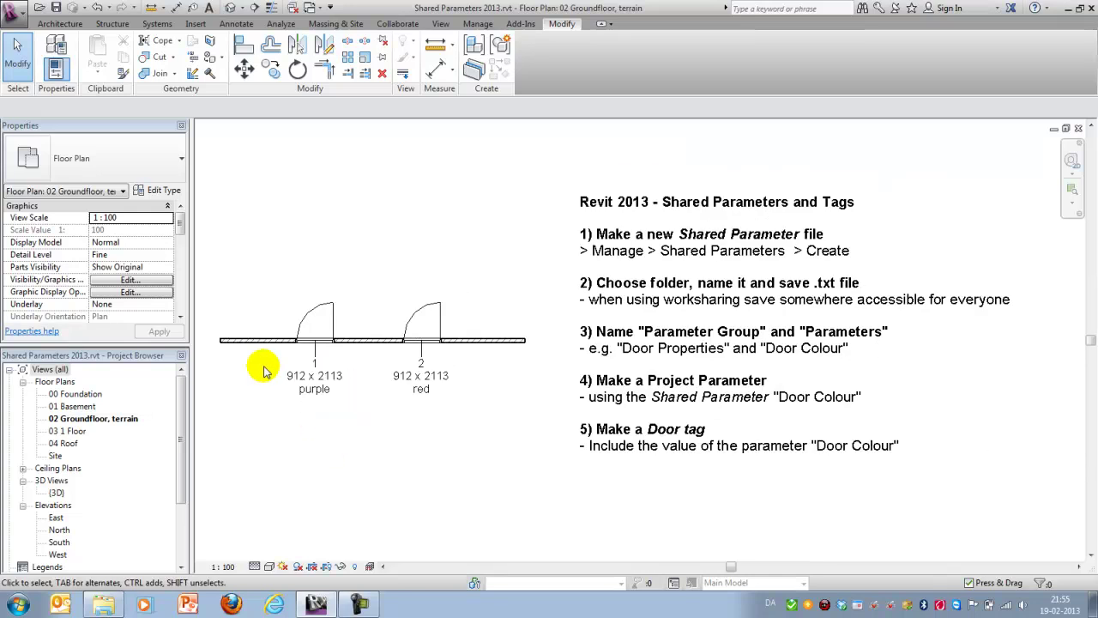
pyautogui.scroll(-1, 639, 337)
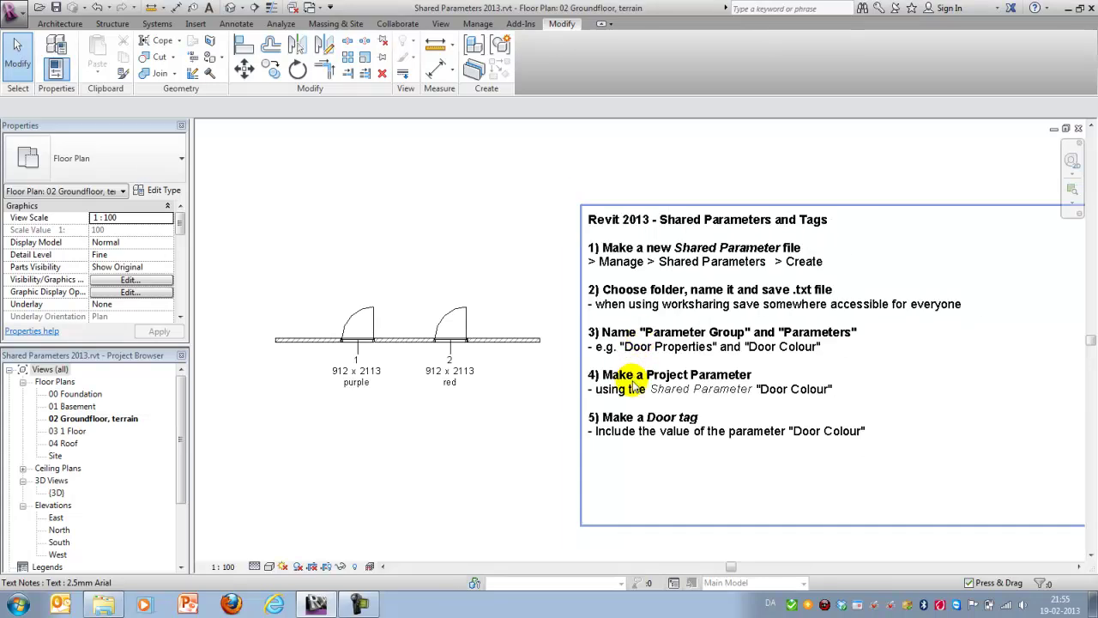
pyautogui.scroll(1, 470, 395)
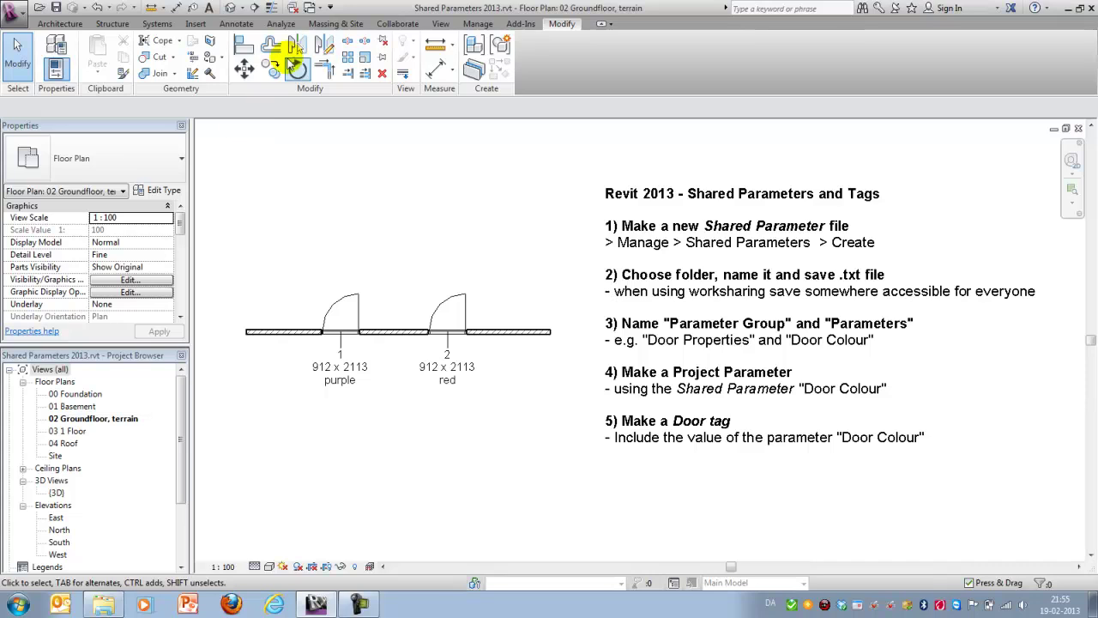
# Step: Check the location of the shared parameter file in the shared parameter settings and leave them without changes
pyautogui.click(478, 23)
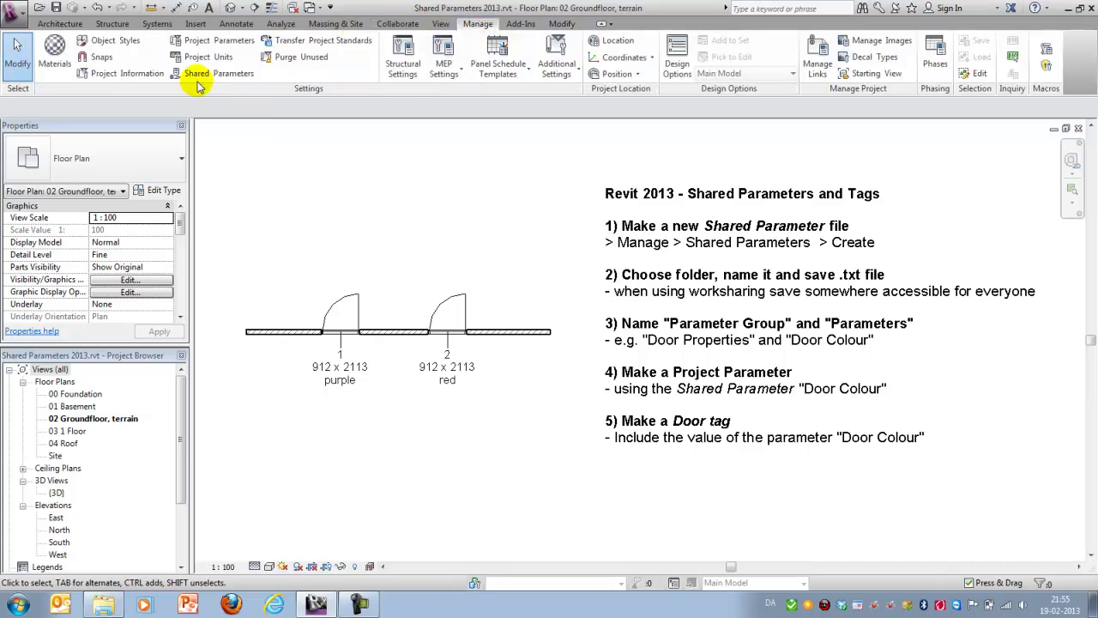
pyautogui.click(215, 72)
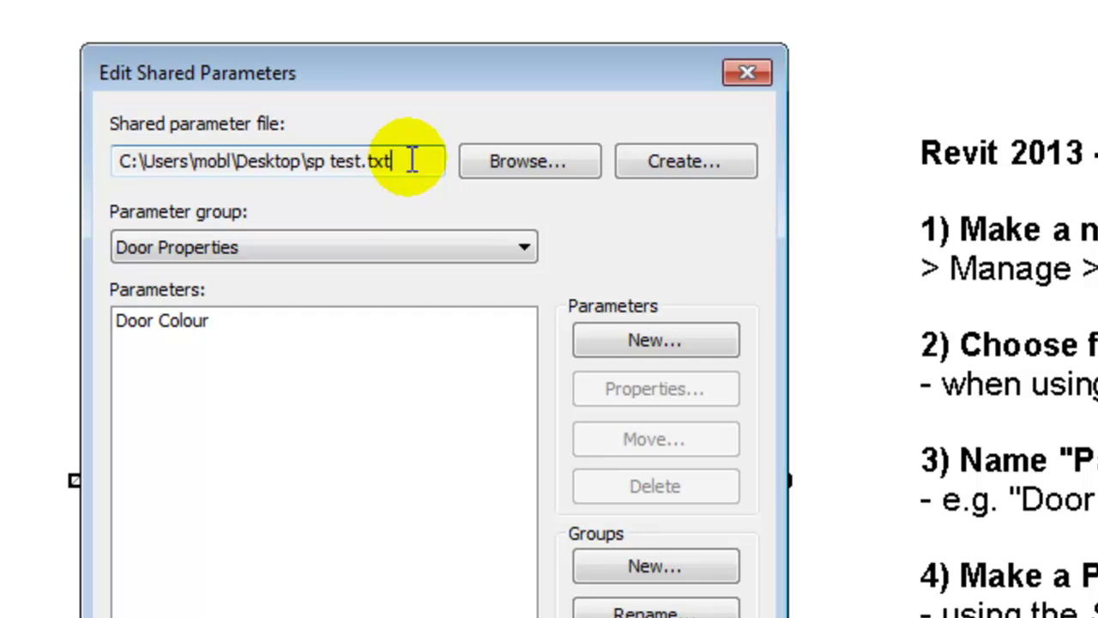
pyautogui.moveTo(387, 198); pyautogui.dragTo(306, 189)
pyautogui.moveTo(214, 147); pyautogui.dragTo(118, 189)
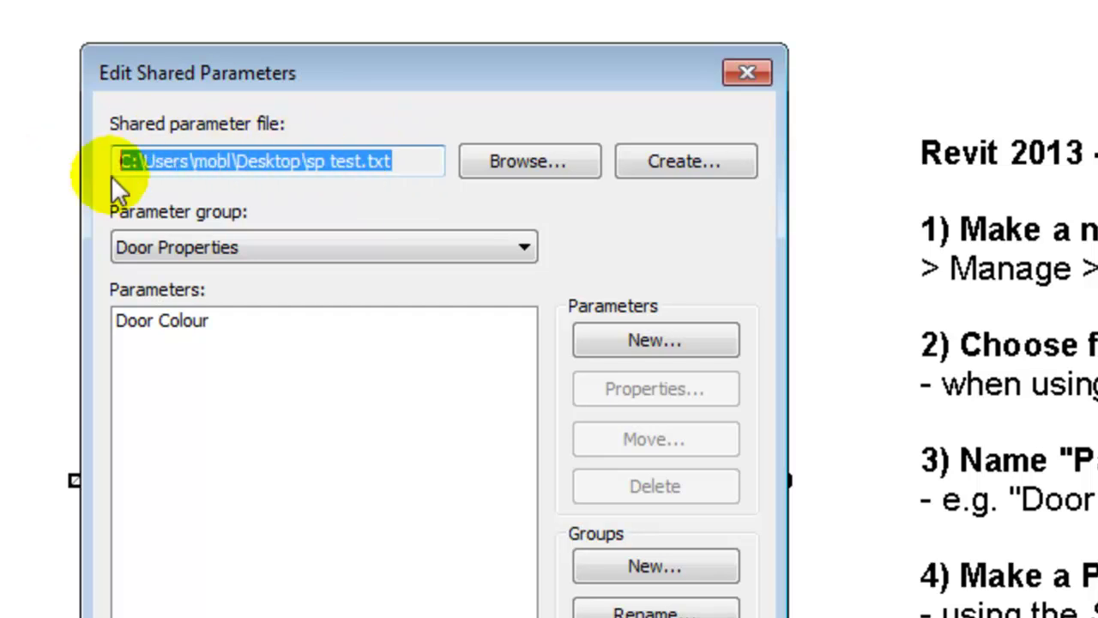
pyautogui.click(397, 163)
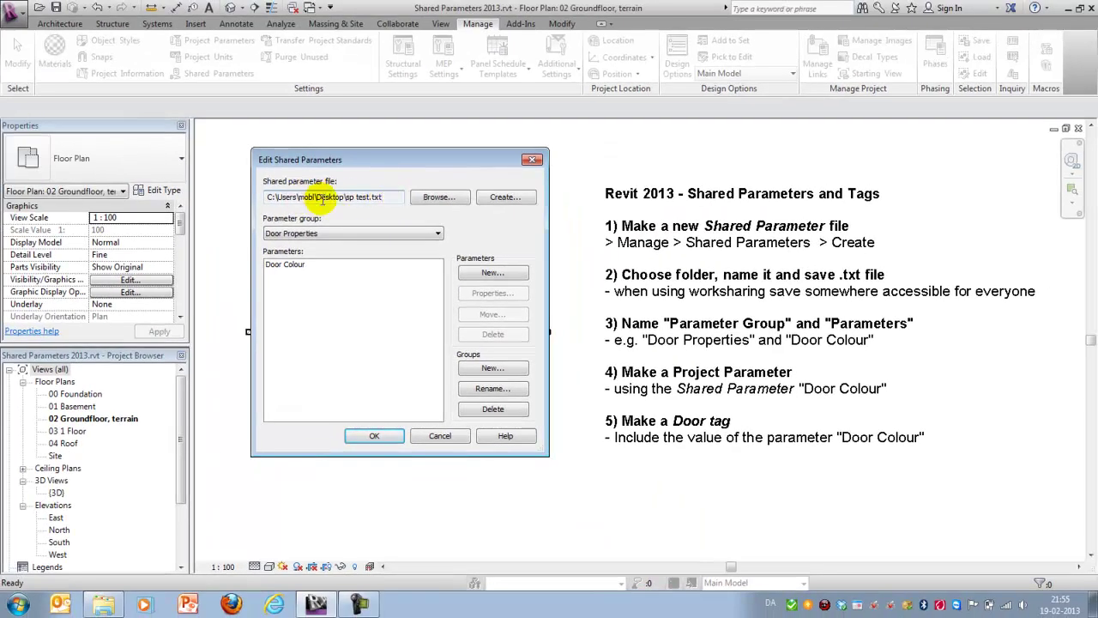
pyautogui.click(435, 438)
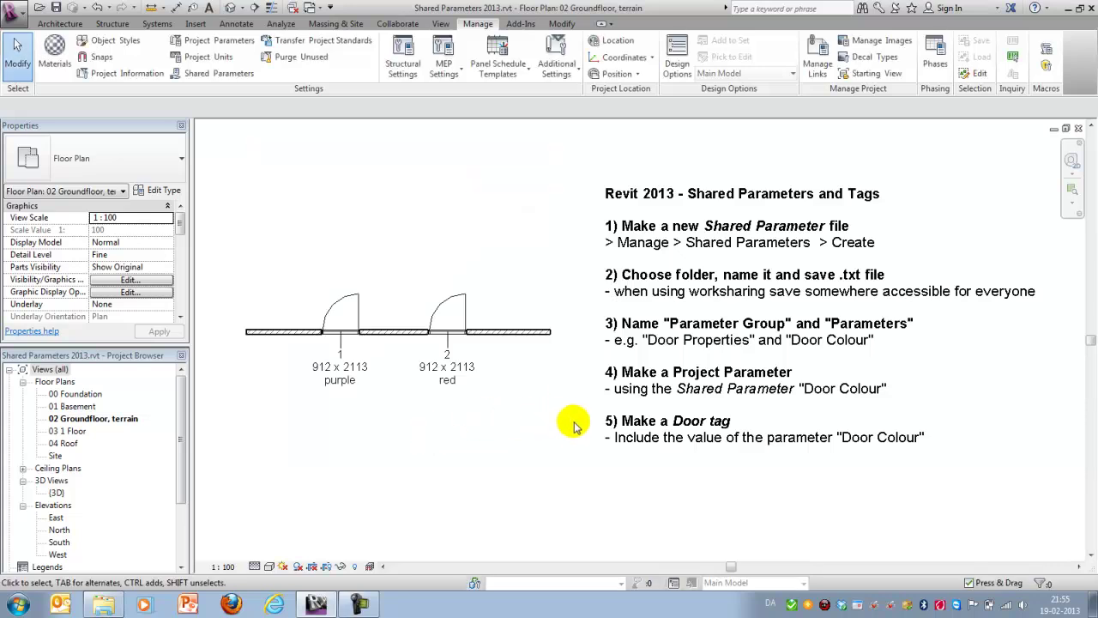
pyautogui.click(650, 290)
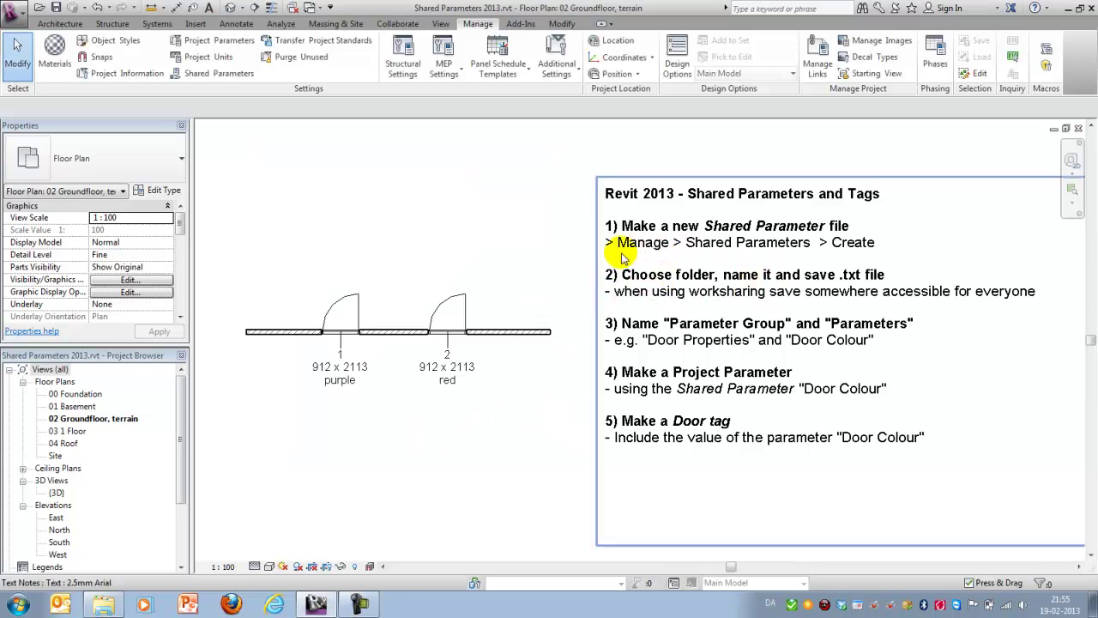
pyautogui.click(592, 283)
pyautogui.click(709, 307)
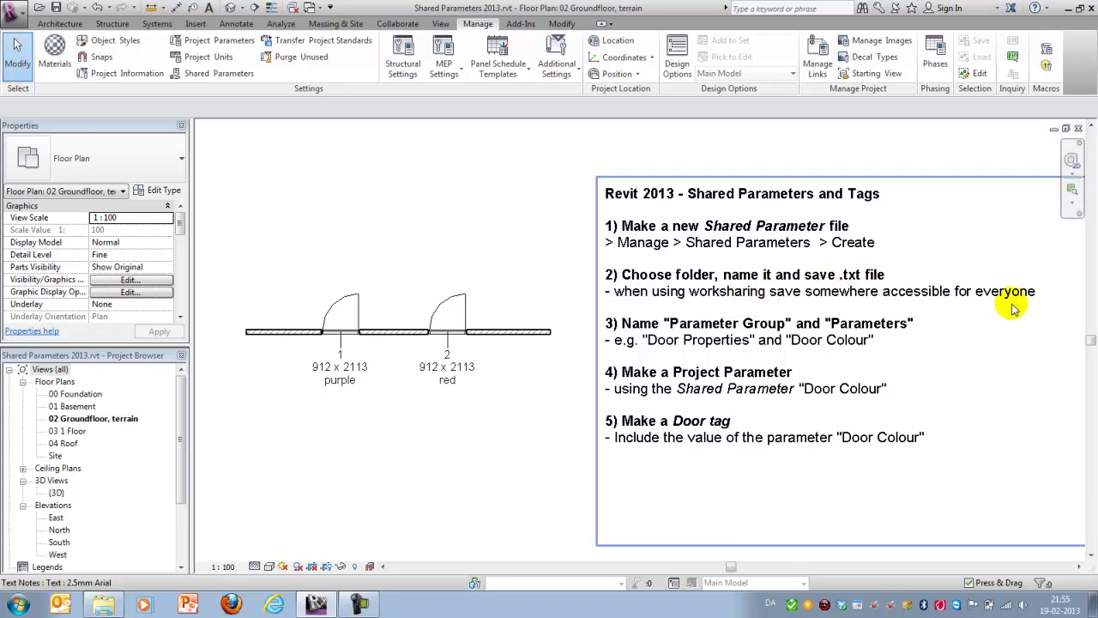
pyautogui.click(650, 159)
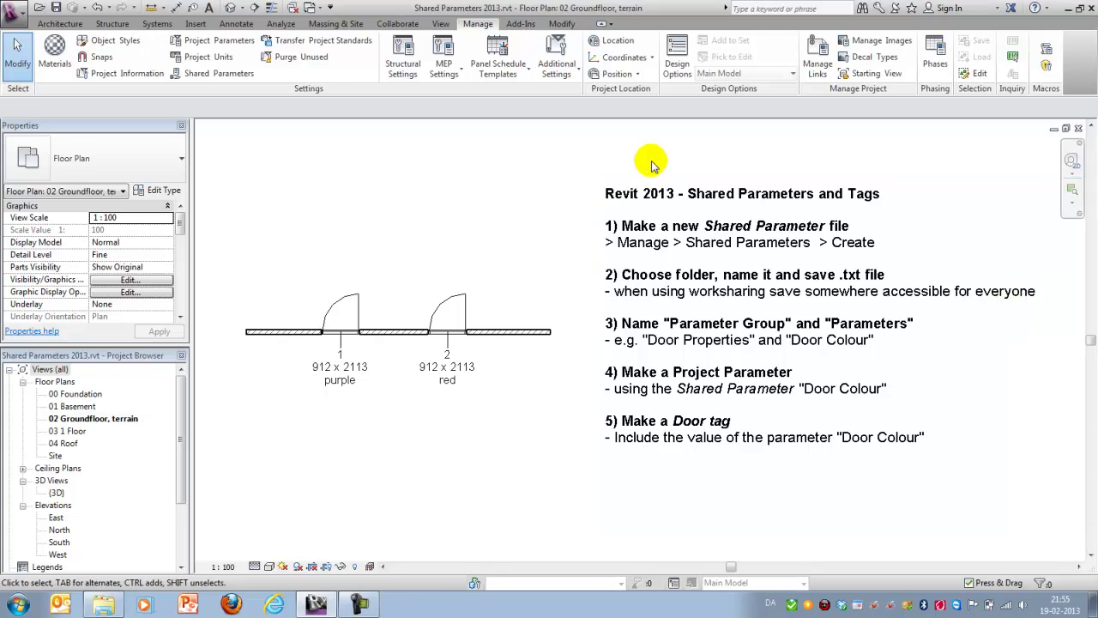
# Step: Open "sp test.txt" from the desktop to examine the shared parameter file's contents, close it and return to the floor plan
pyautogui.click(1067, 10)
pyautogui.click(1042, 8)
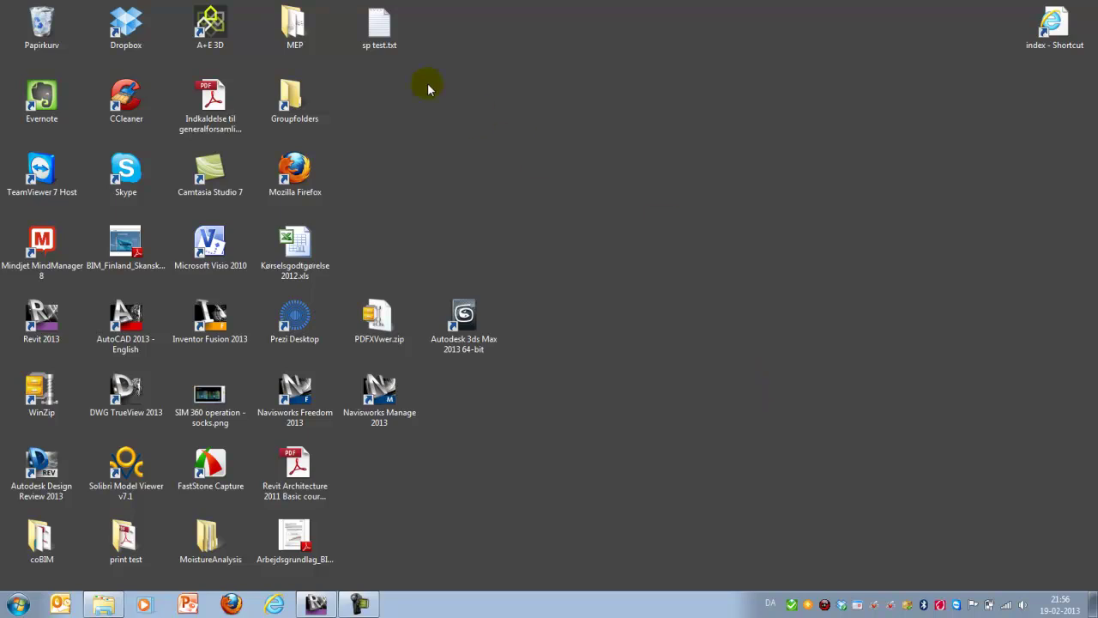
pyautogui.doubleClick(377, 27)
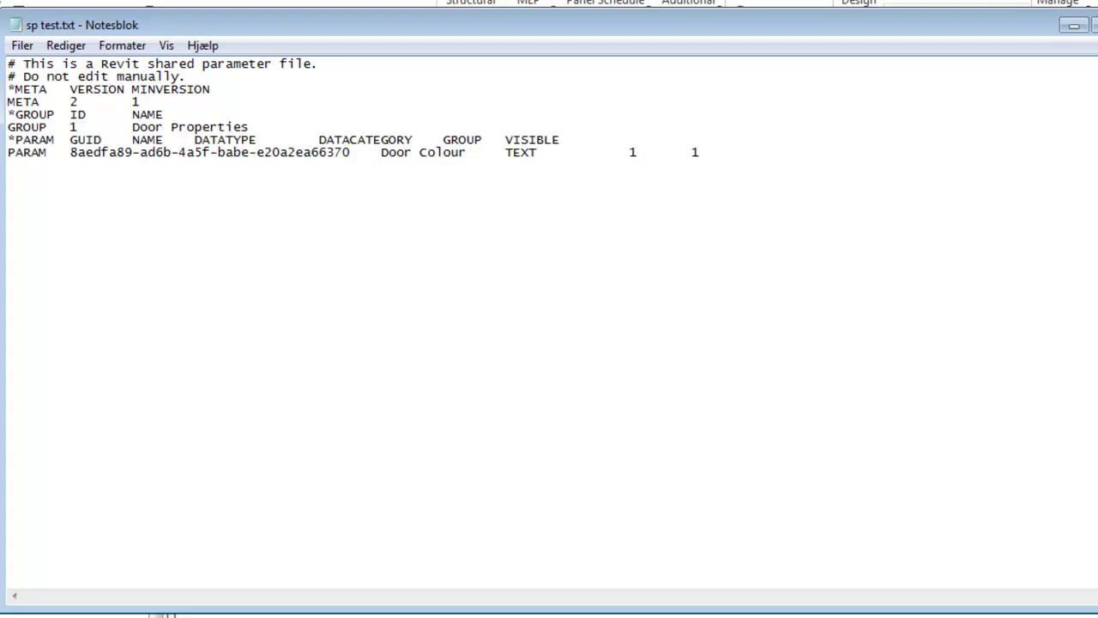
pyautogui.click(1095, 25)
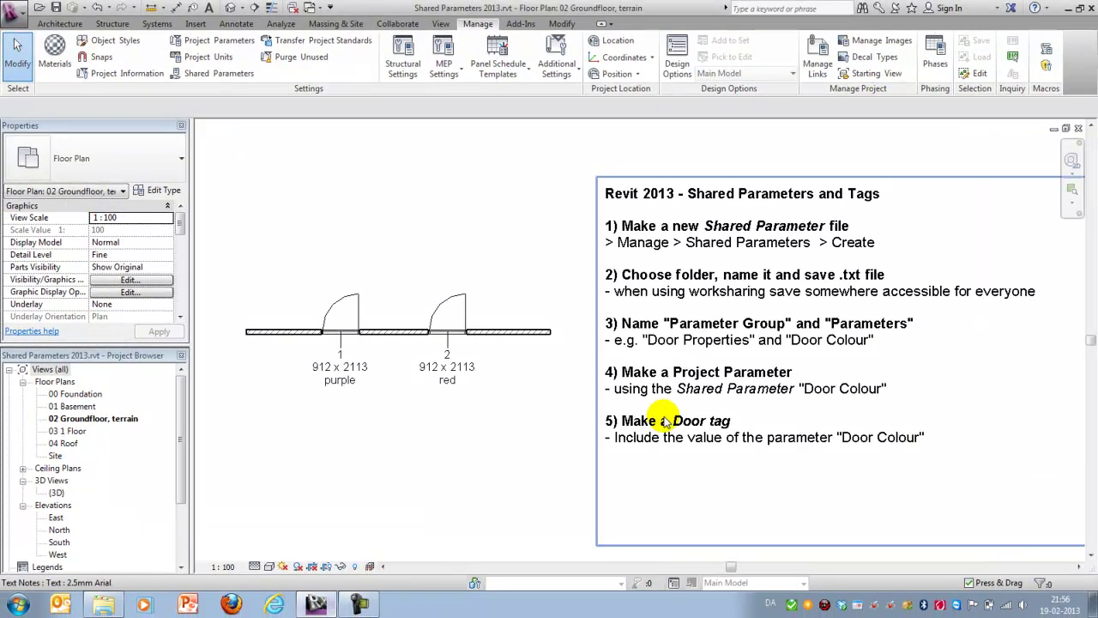
pyautogui.click(520, 371)
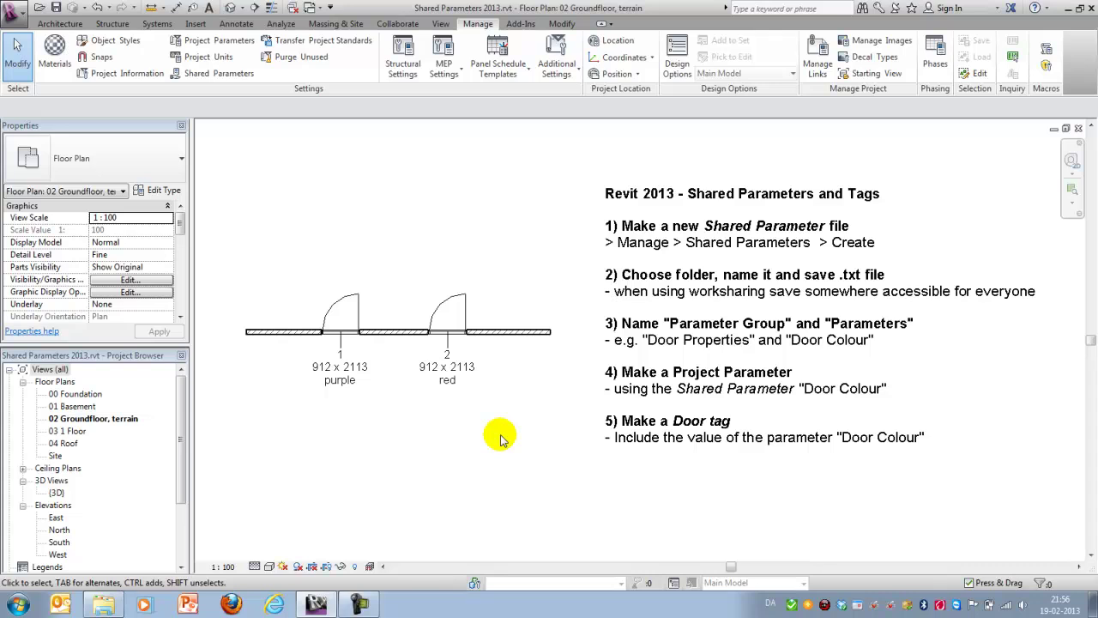